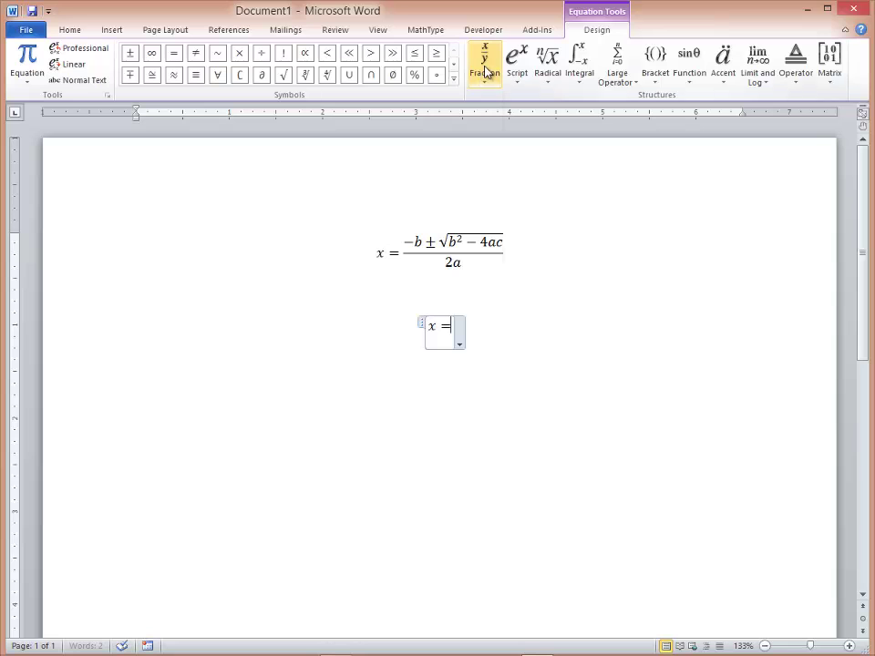
Insert a stacked fraction after "x =" and enter −b ± in its numerator
click(284, 145)
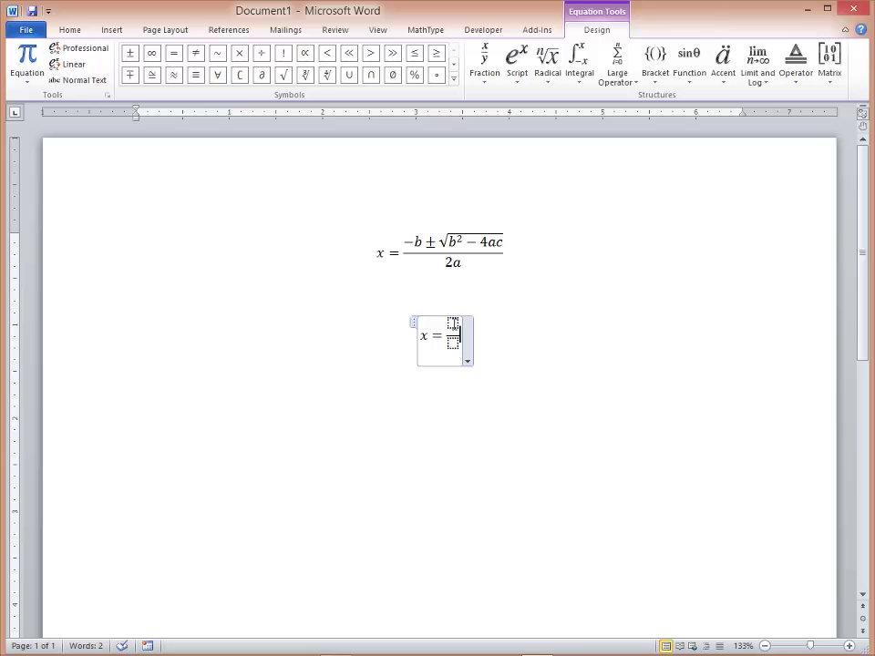
click(453, 324)
text(-b)
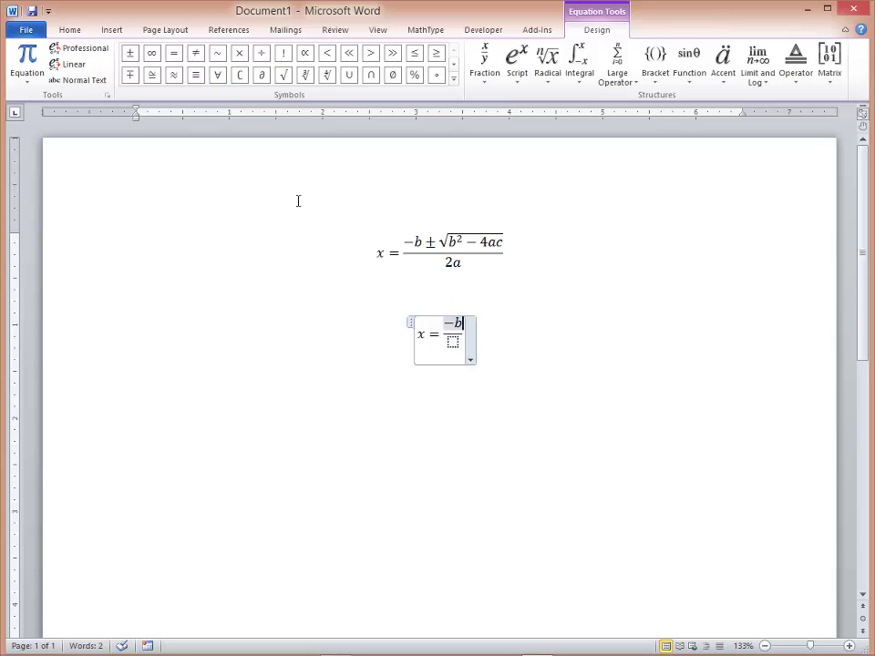
click(130, 55)
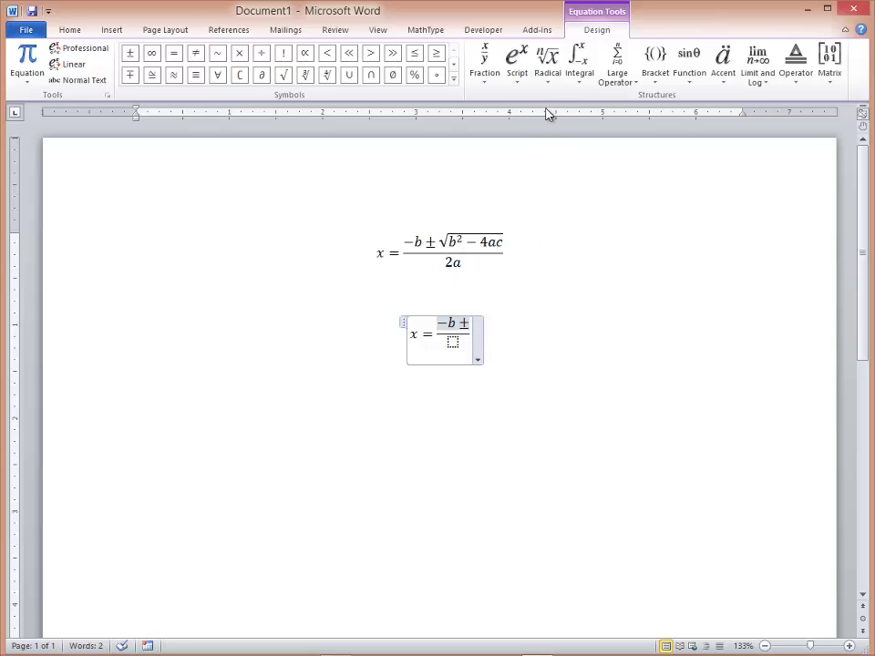
Add a square root after the ± sign in the numerator and enter b² − 4ac under it
click(548, 62)
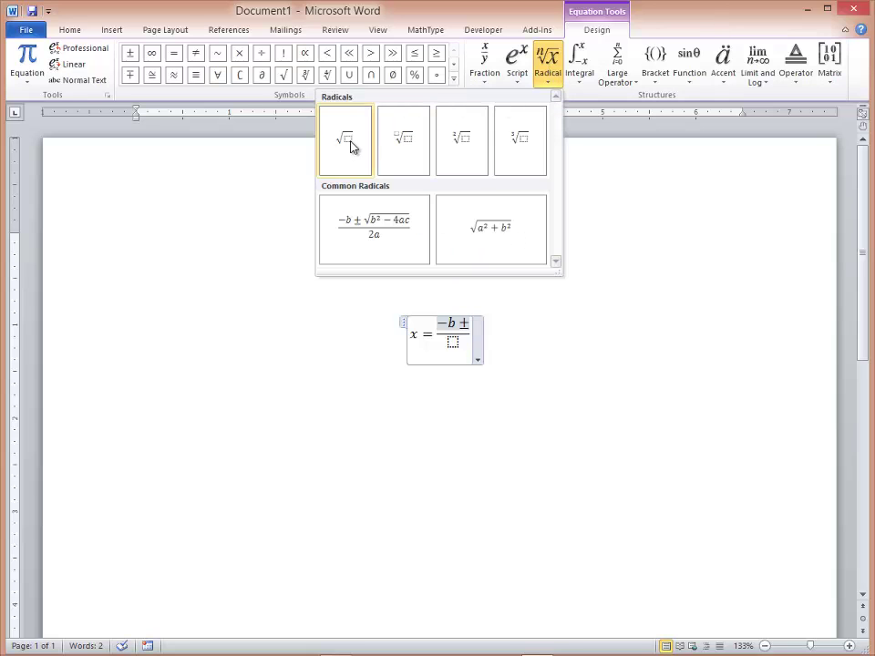
click(350, 145)
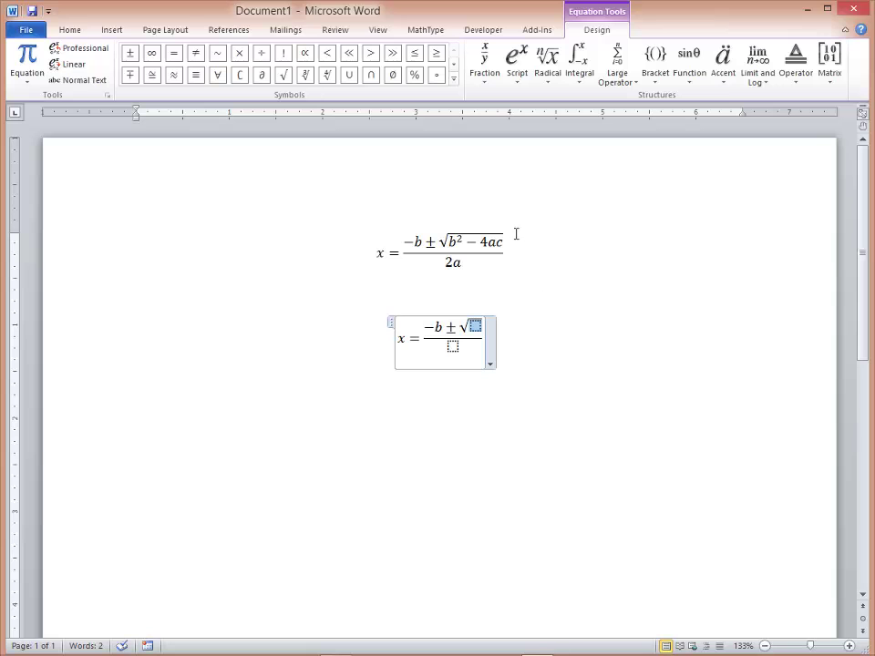
click(516, 73)
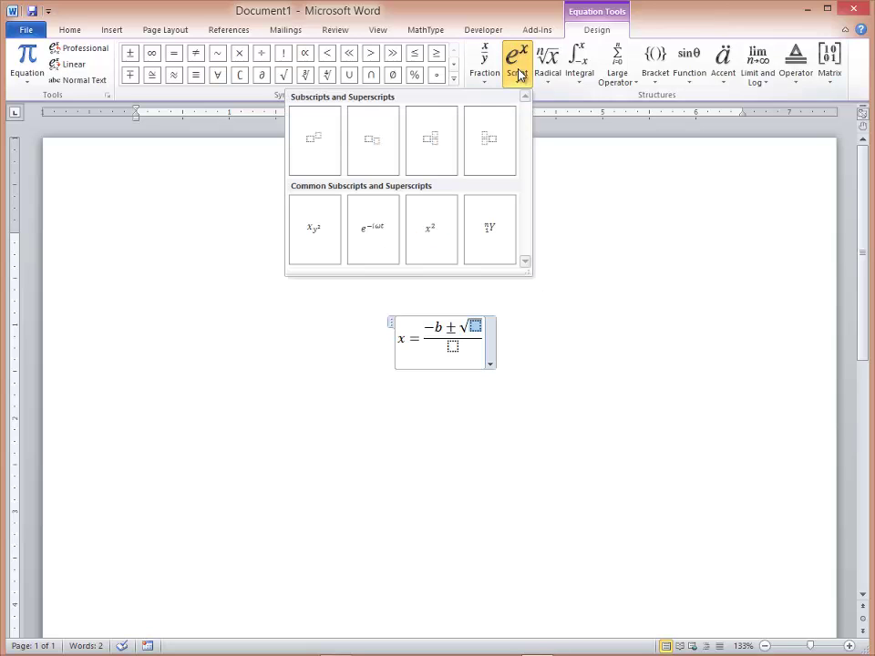
click(313, 144)
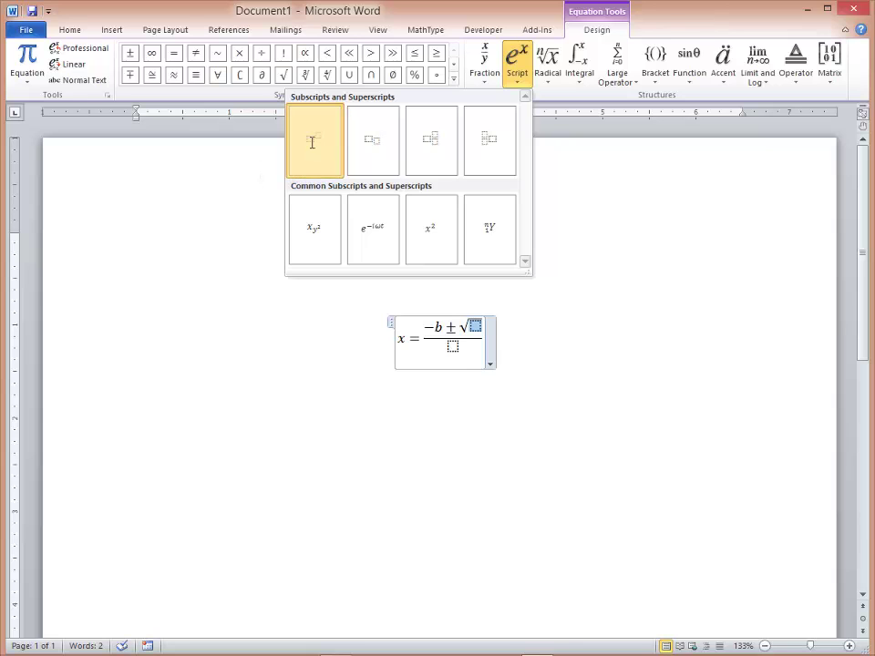
click(478, 328)
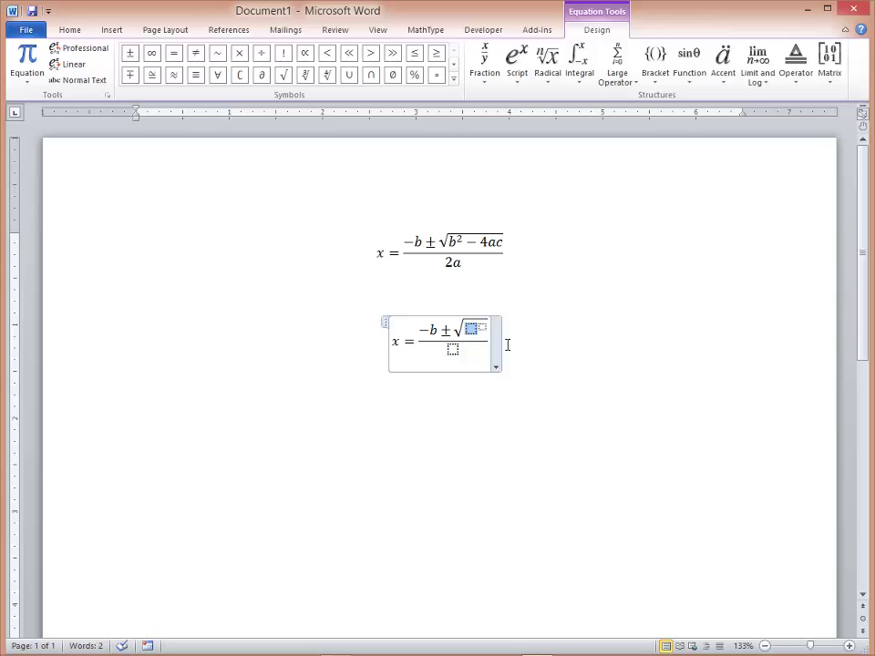
text(b)
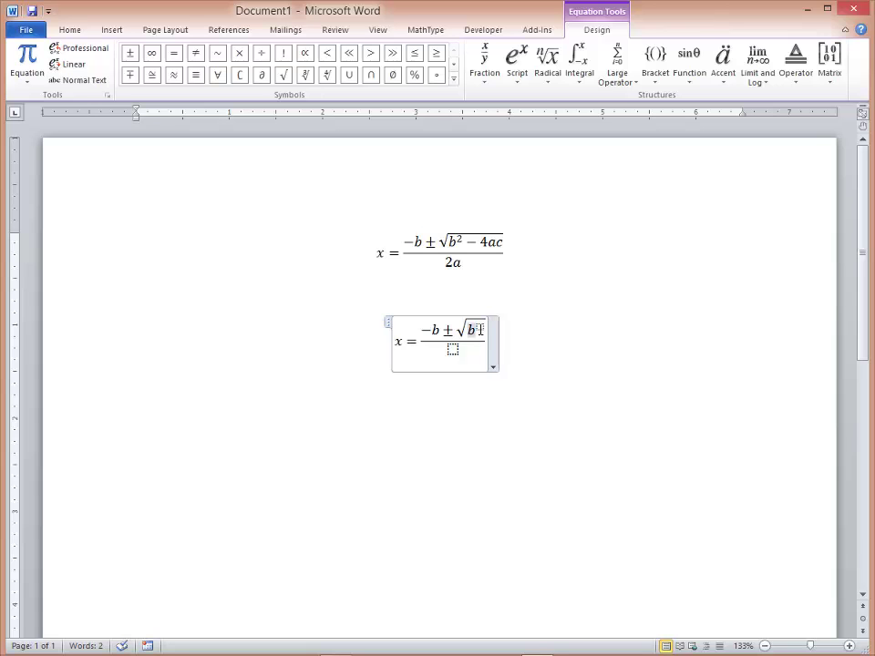
click(478, 327)
text(2)
key(Right)
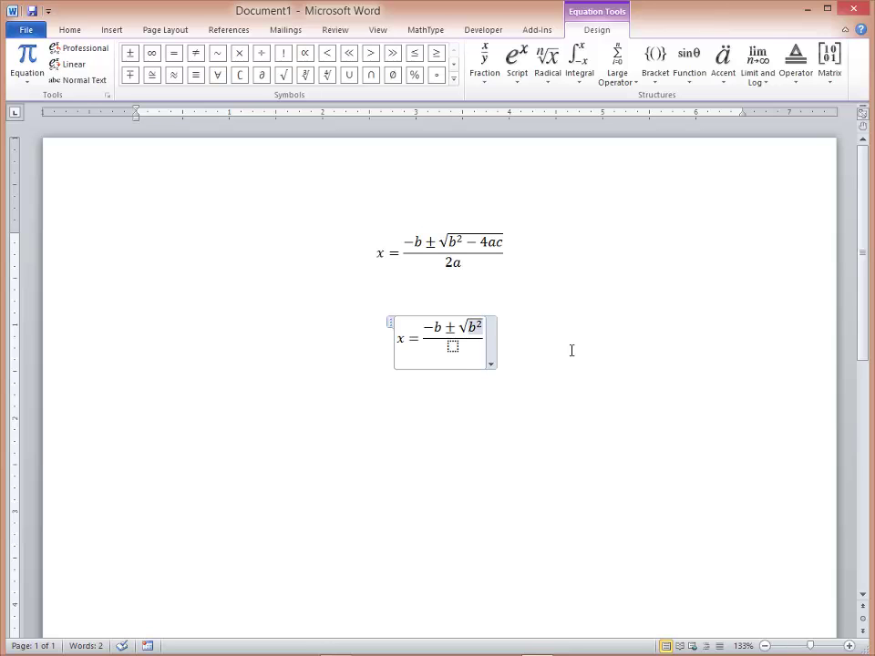
text(-4ac)
Enter 2a as the denominator of the fraction and leave the equation
key(Down)
text(2a)
click(492, 440)
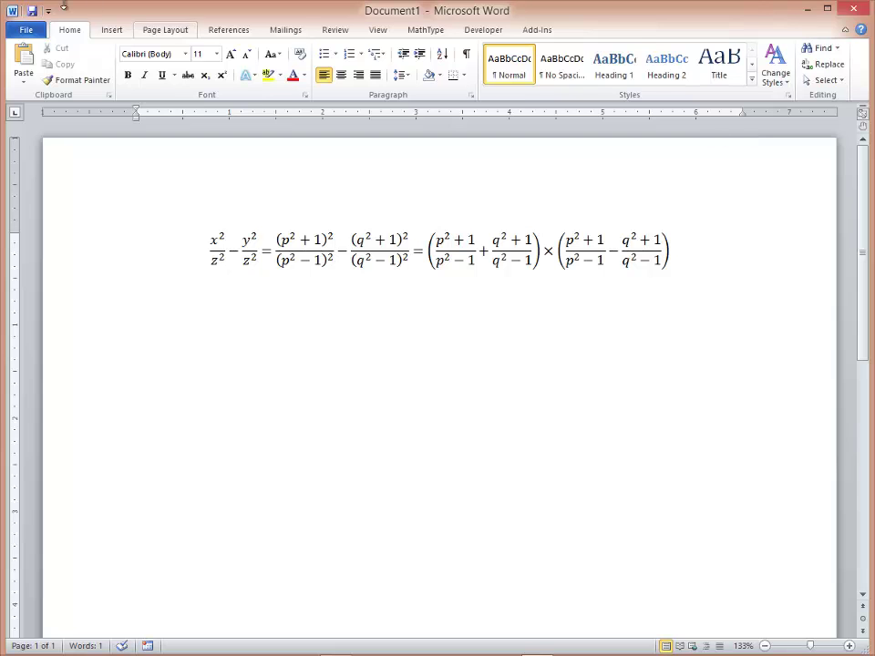
Insert a new equation below the existing one with two empty stacked fractions separated by a minus sign and followed by an equals sign
click(107, 30)
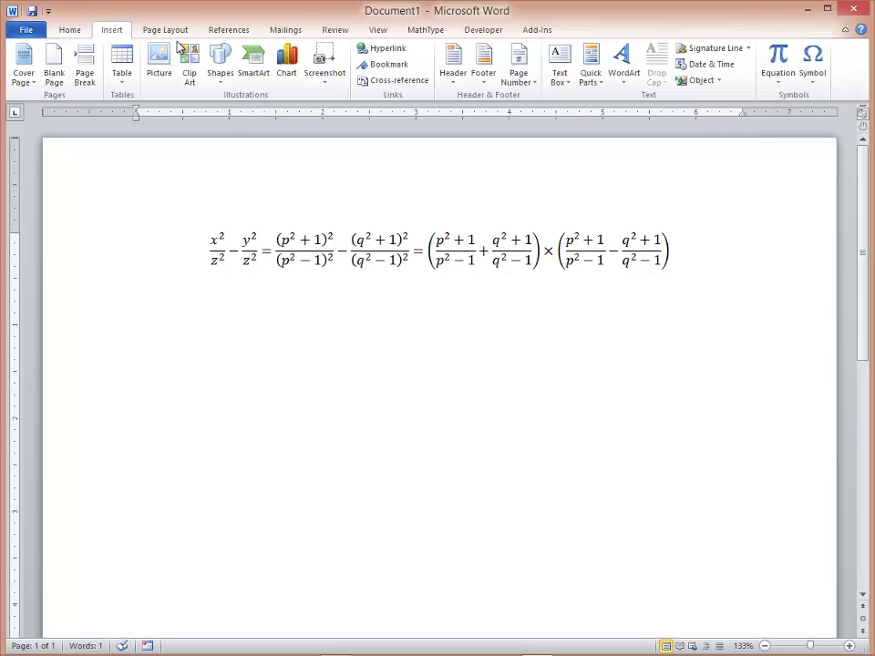
click(772, 60)
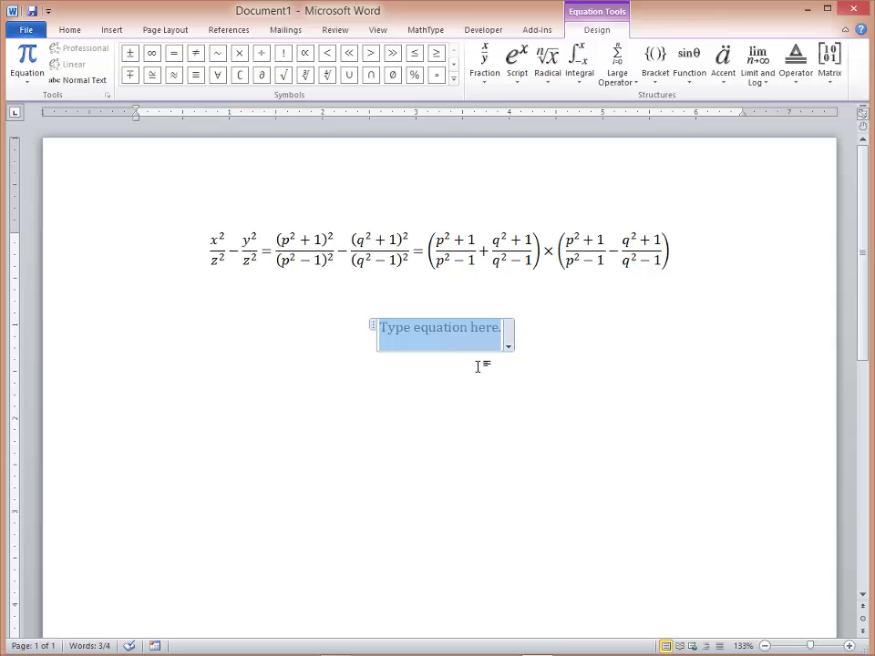
click(484, 64)
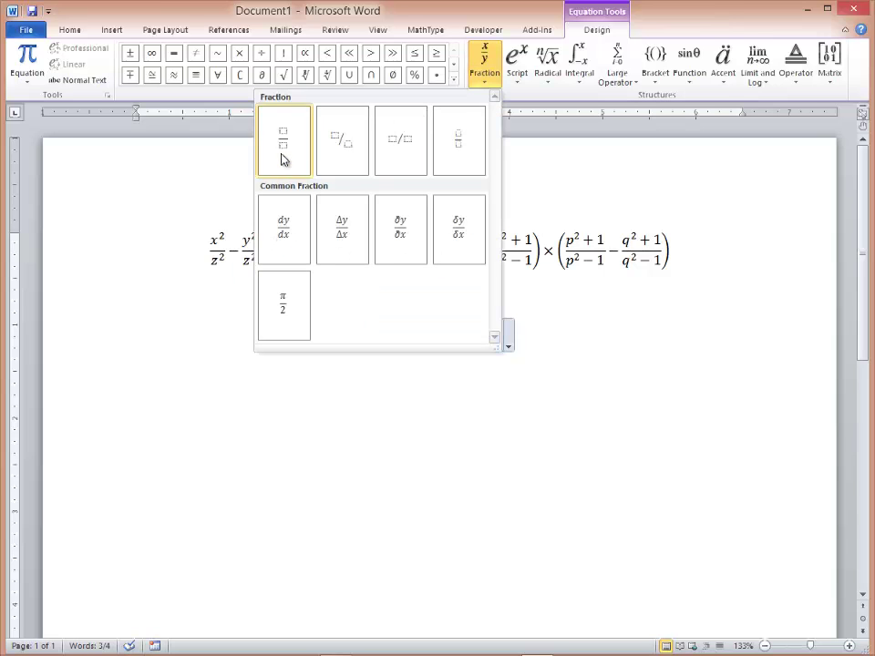
click(286, 318)
text(=)
key(BackSpace)
text(-)
click(480, 66)
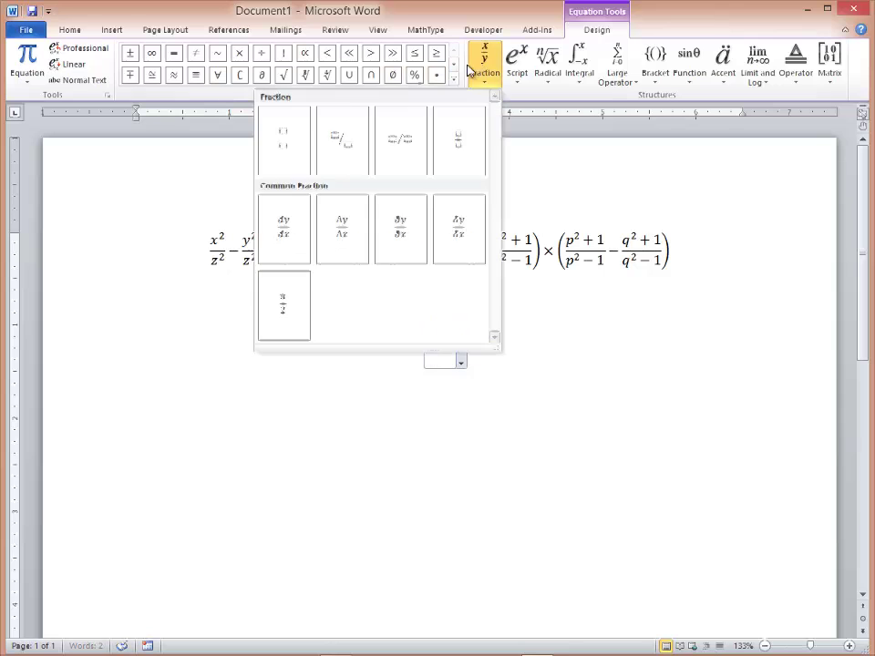
click(287, 137)
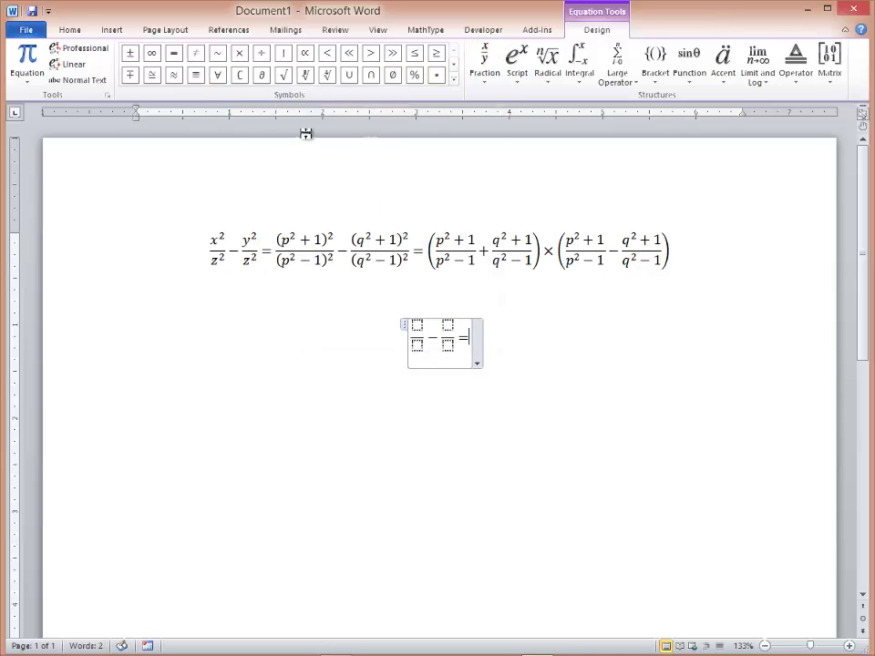
Extend the new equation with two more empty stacked fractions separated by a minus sign, followed by another equals sign
click(485, 77)
click(287, 141)
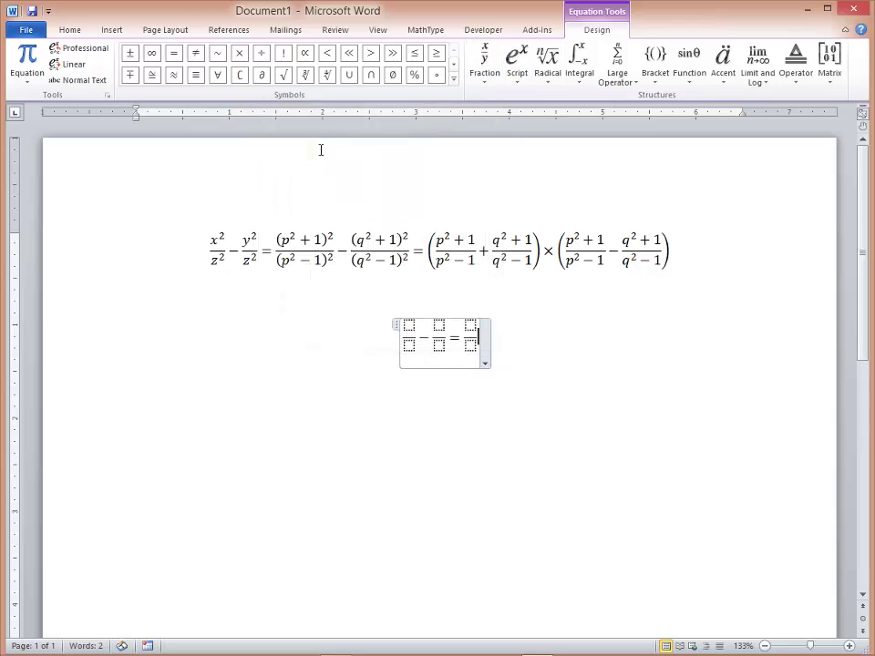
click(484, 65)
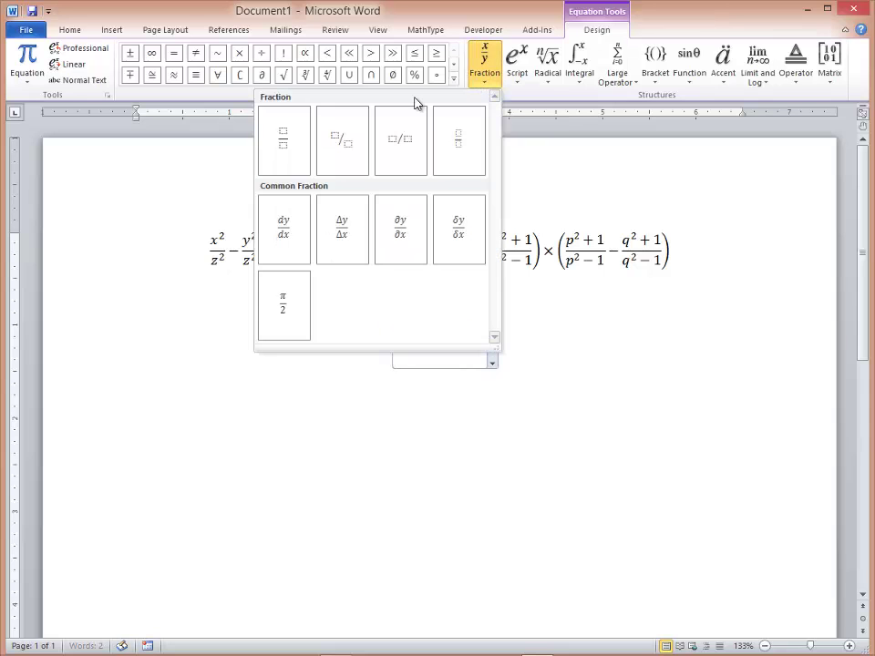
click(284, 149)
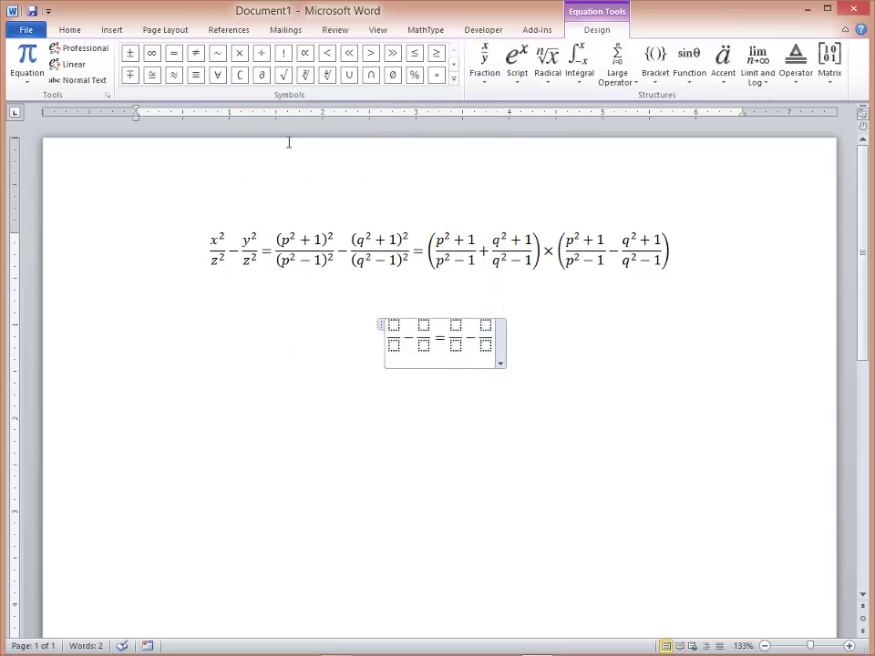
text(=)
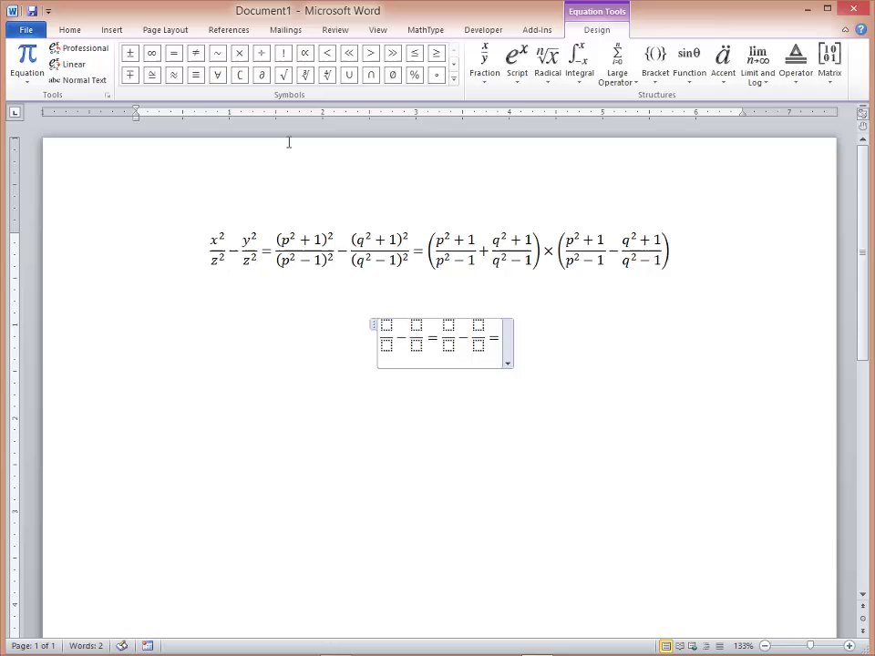
Add two empty pairs of parentheses joined by a × sign at the end of the equation
click(653, 80)
click(471, 142)
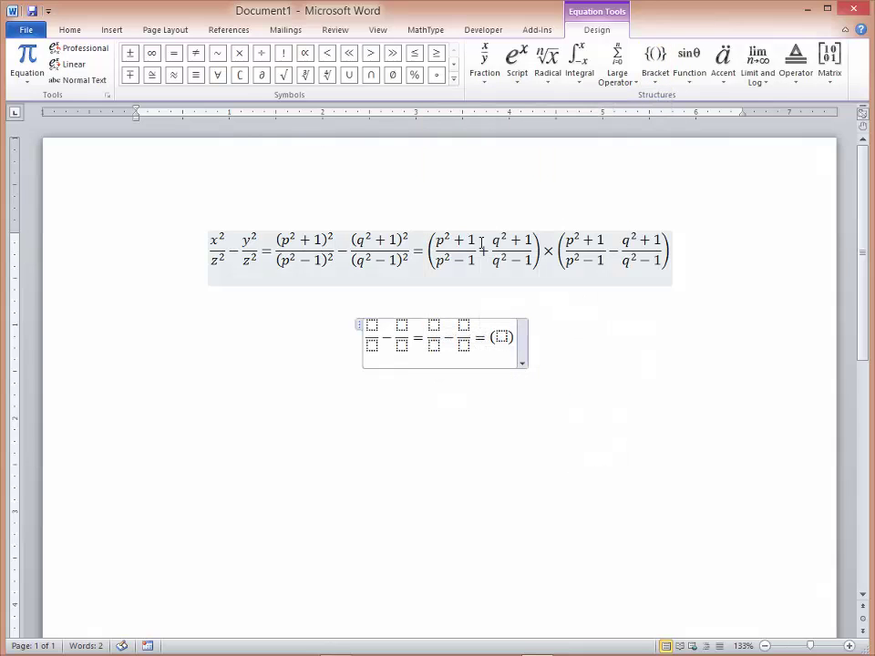
click(238, 56)
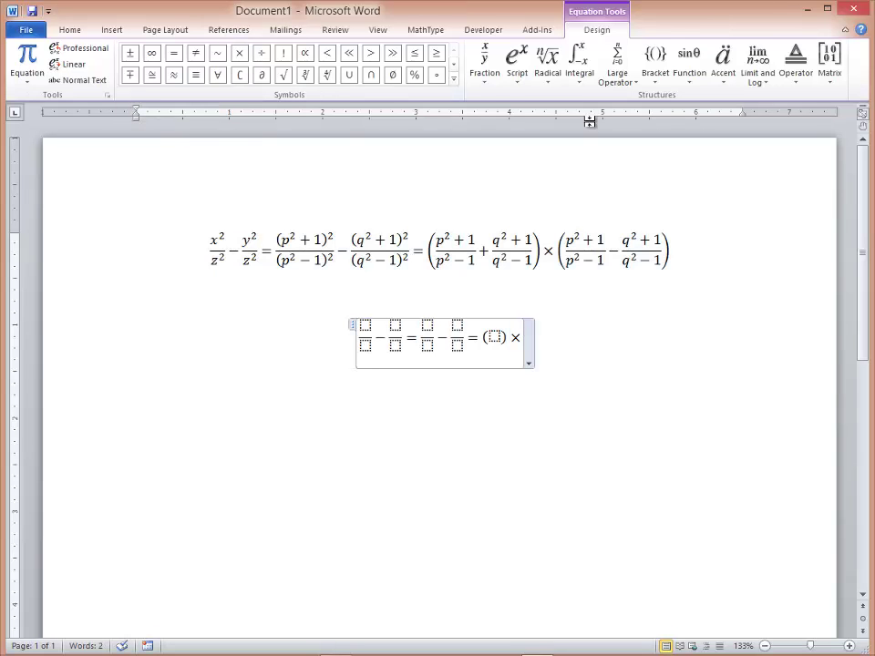
click(654, 72)
click(469, 140)
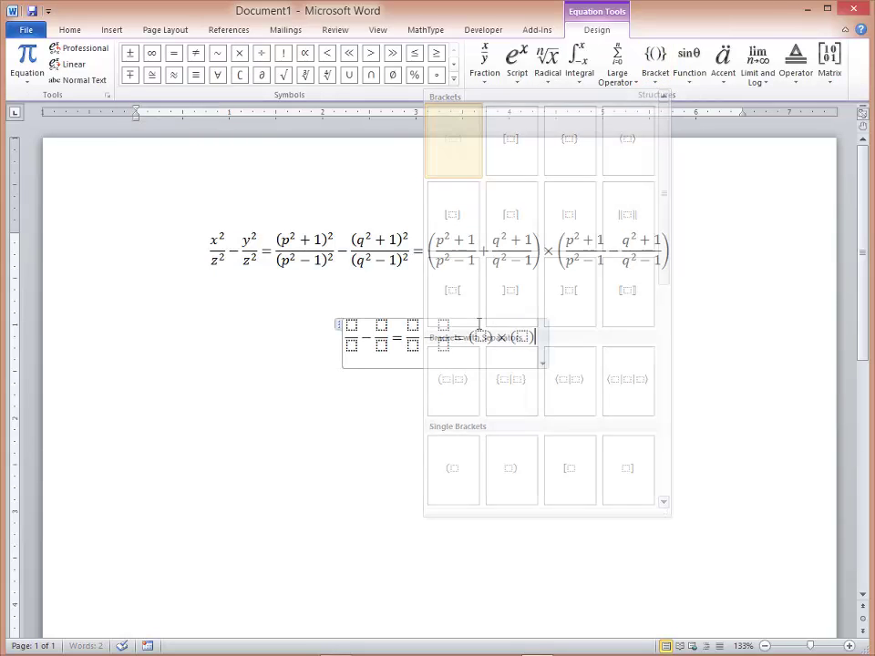
Fill the first fraction with x² as the numerator and z² as the denominator
click(351, 326)
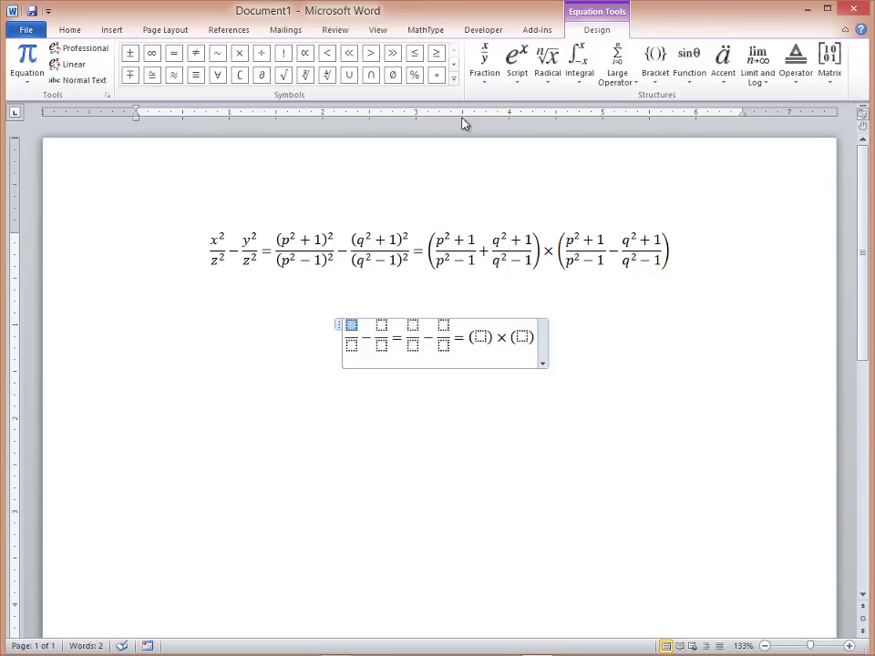
click(516, 74)
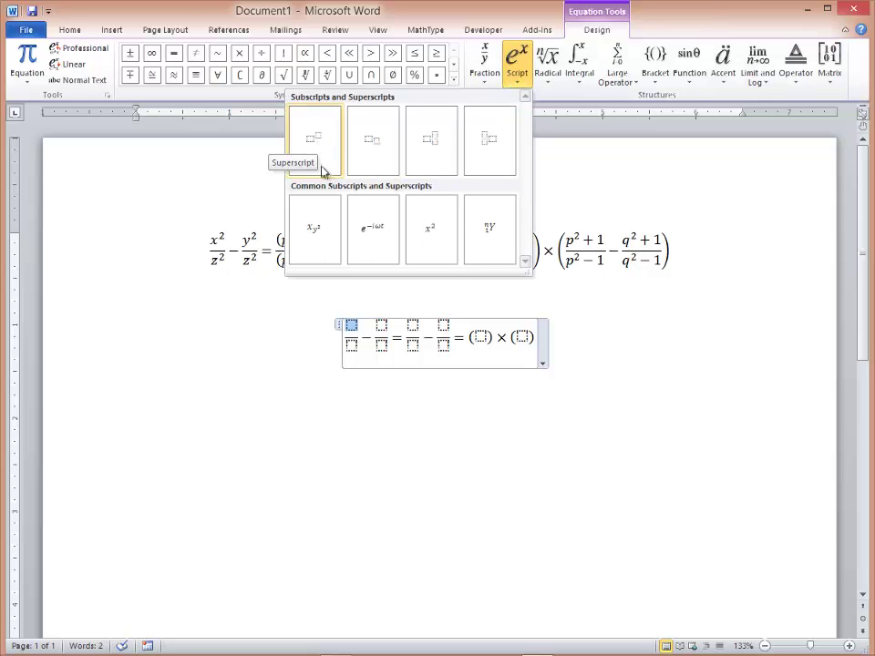
click(431, 236)
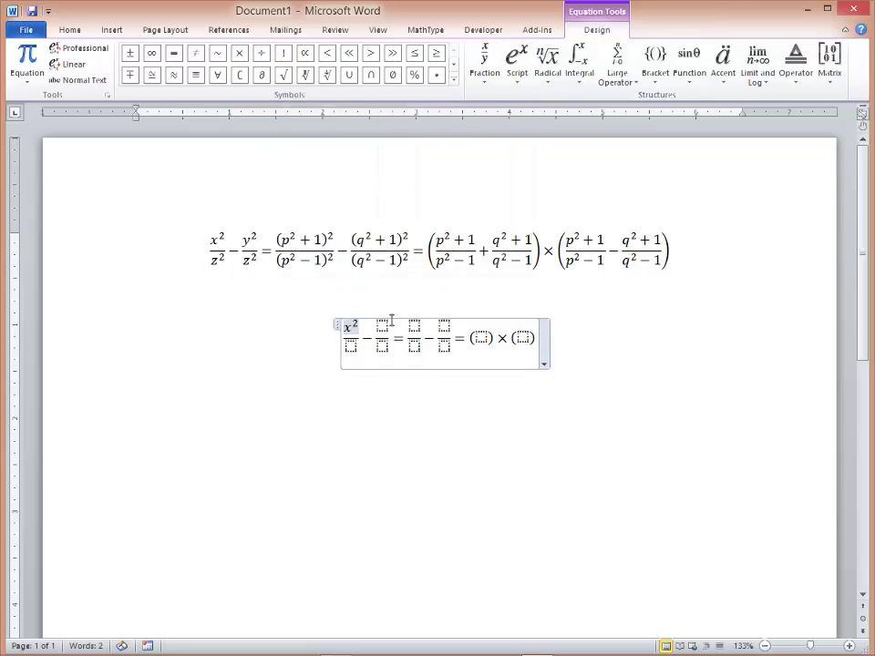
key(Down)
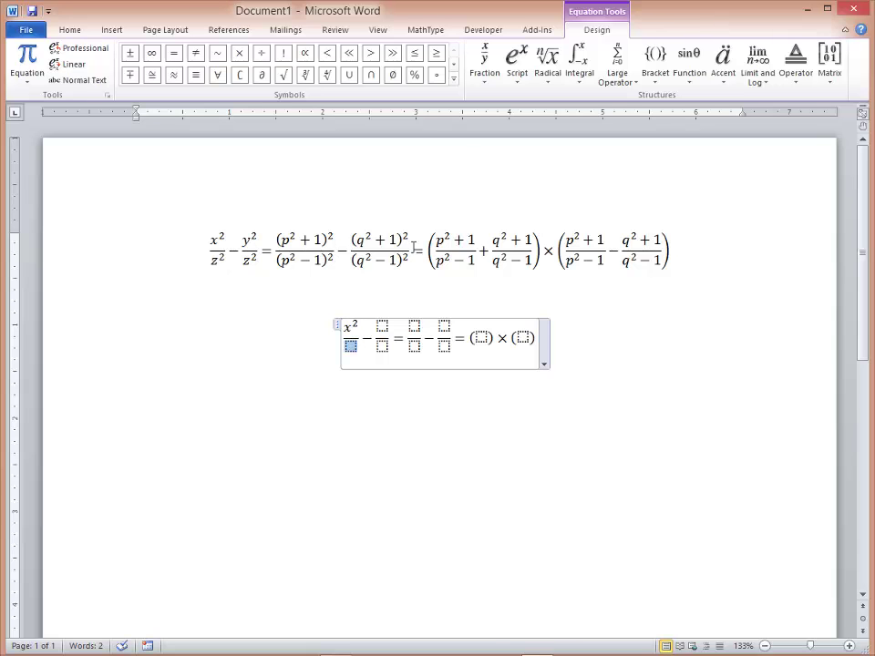
click(517, 62)
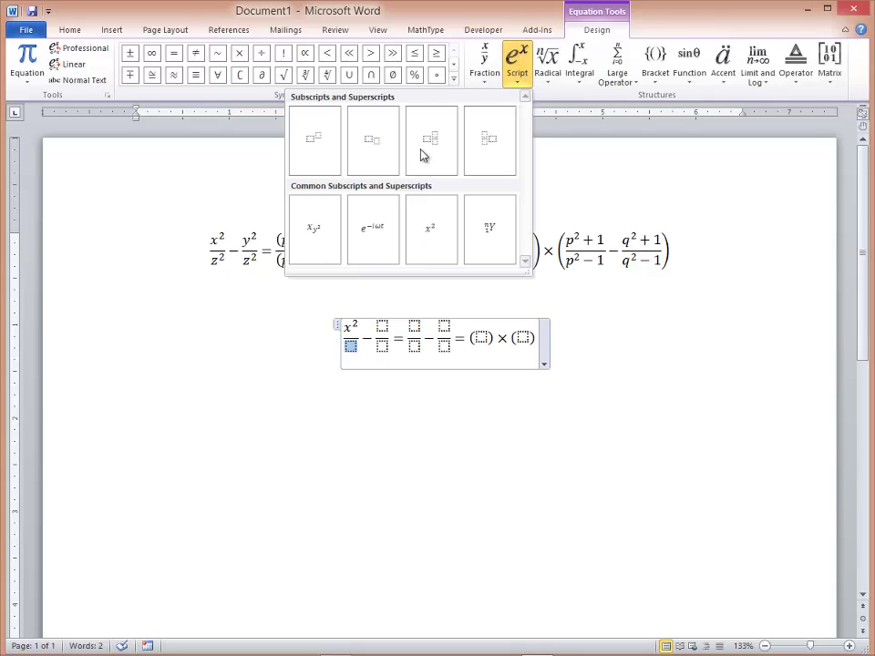
click(422, 238)
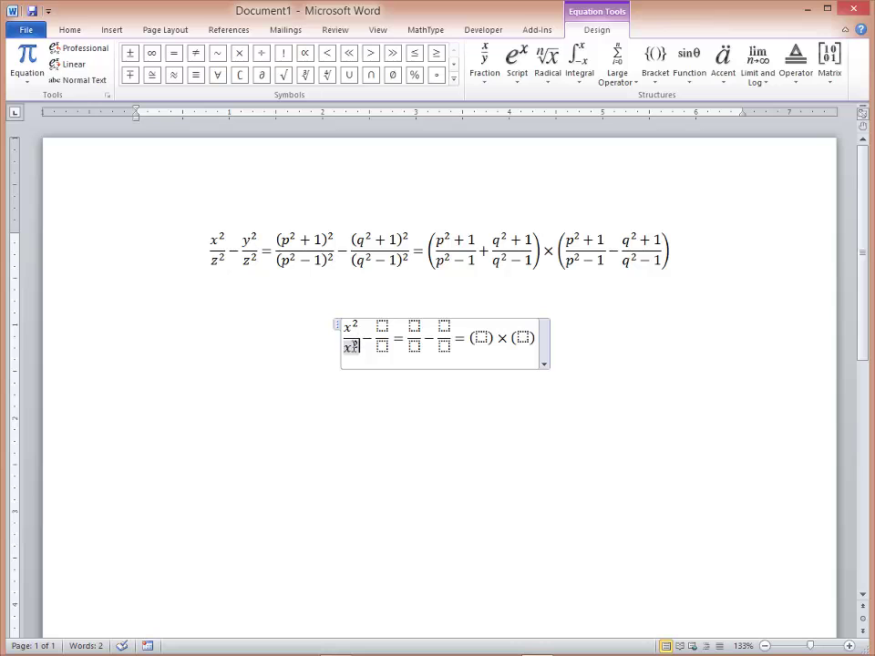
double_click(354, 341)
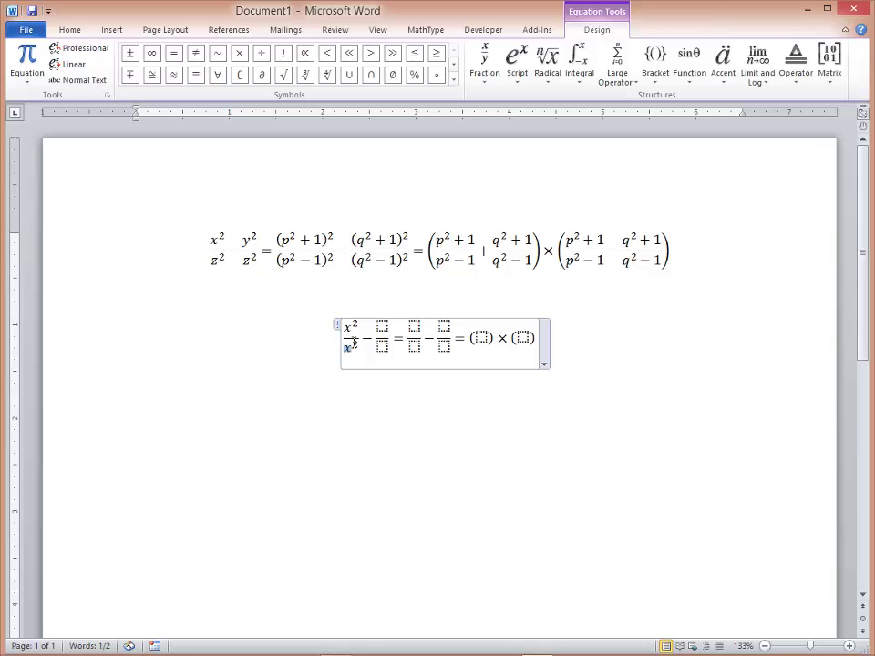
text(z)
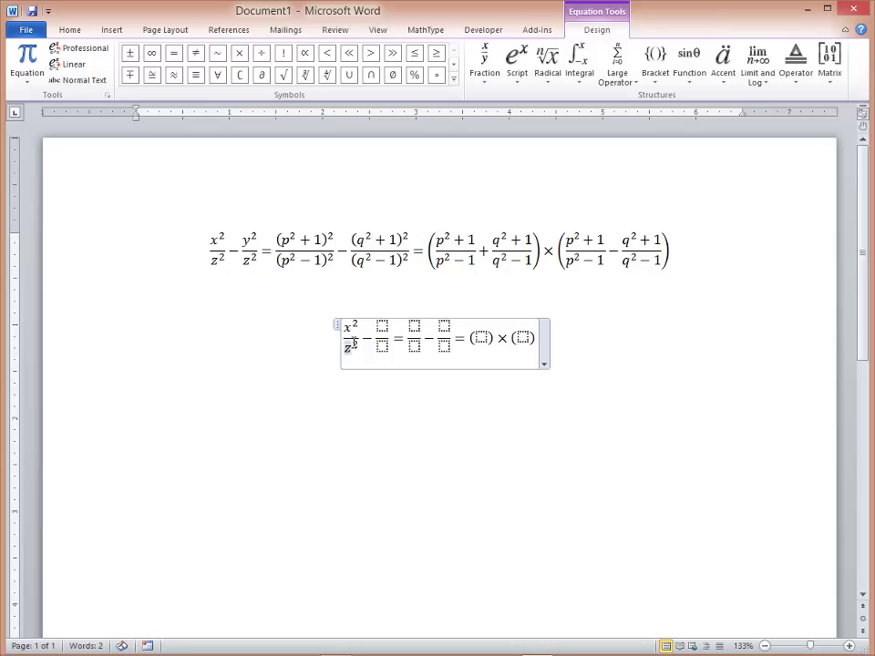
Insert a superscript structure in the second fraction's numerator and fill it in as y²
key(Right)
key(Right)
key(Down)
key(Up)
click(486, 77)
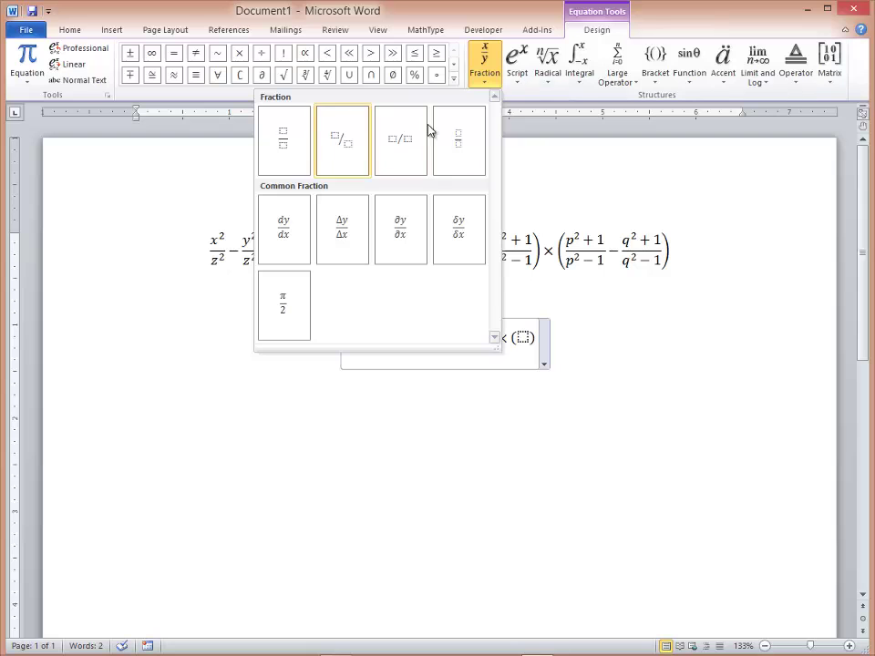
click(524, 81)
click(332, 147)
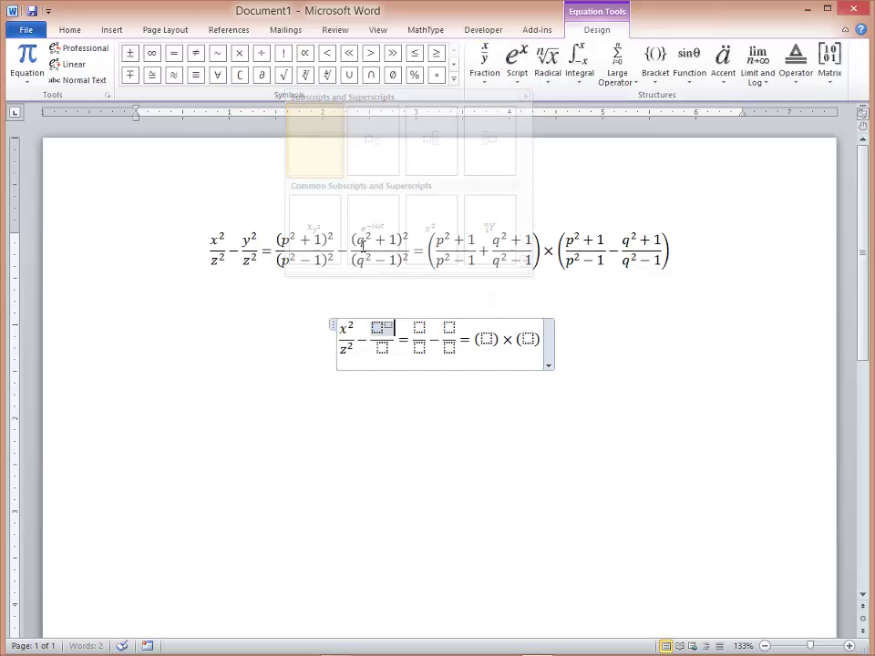
text(y)
key(Right)
text(2)
Copy z² from the first fraction's denominator into the second fraction's empty denominator
click(382, 347)
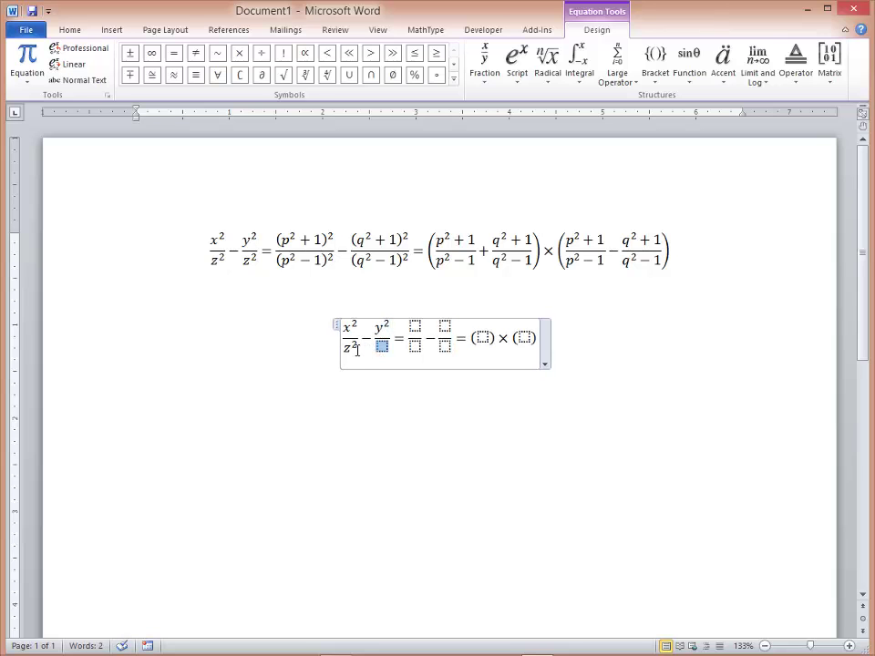
double_click(355, 350)
double_click(357, 356)
key(ctrl+c)
key(Right)
key(Right)
key(Right)
key(Right)
key(Right)
key(Right)
key(Right)
key(Right)
key(Right)
key(Right)
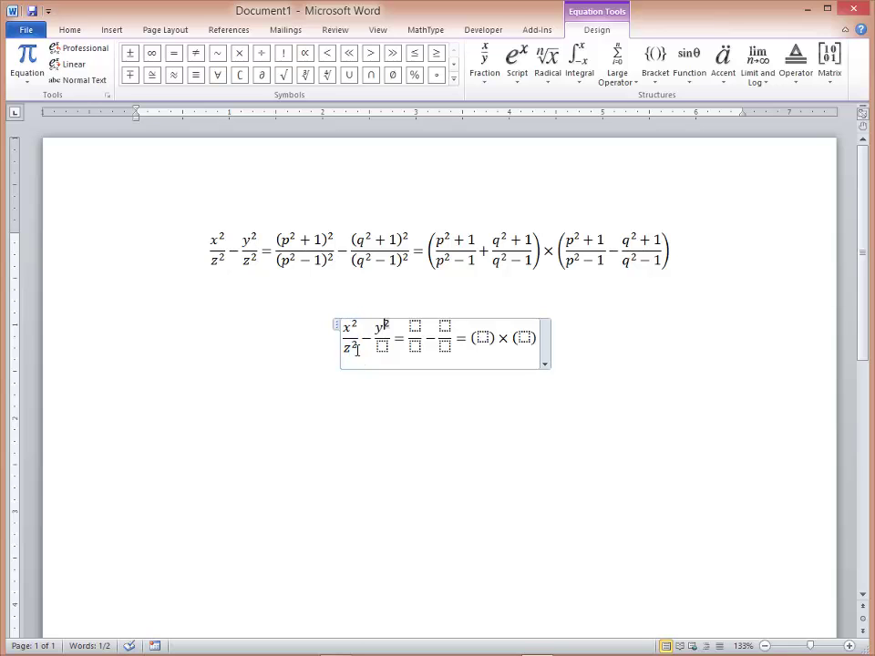
key(ctrl+v)
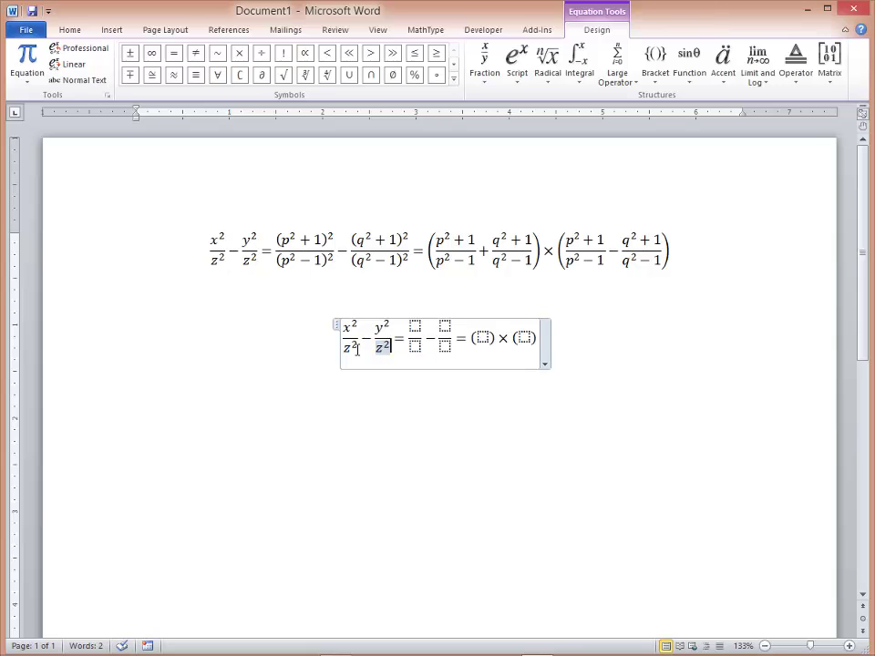
Insert superscript structures with an empty base and exponent 2 in the third fraction's numerator and denominator
click(414, 326)
click(515, 64)
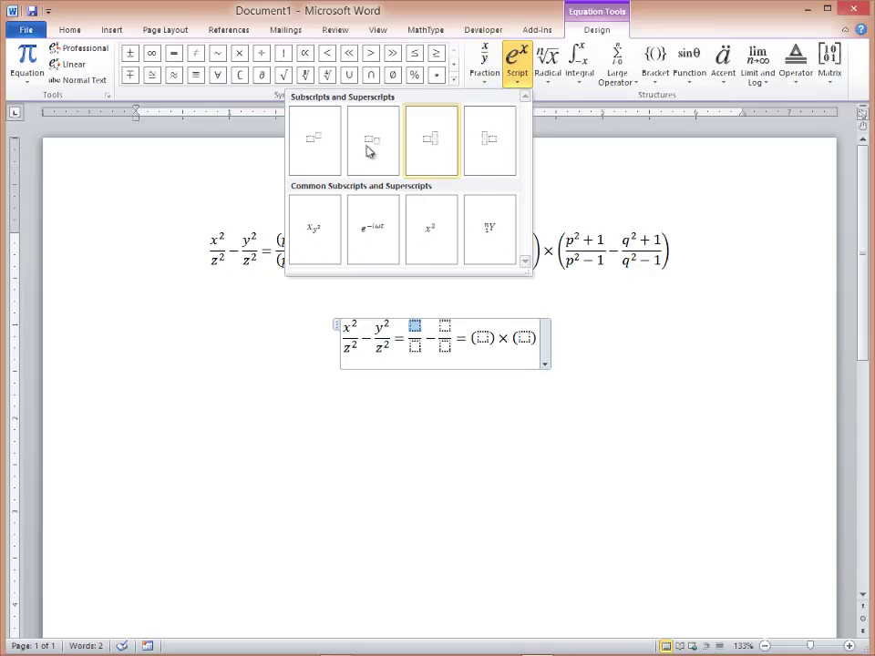
click(310, 151)
click(423, 327)
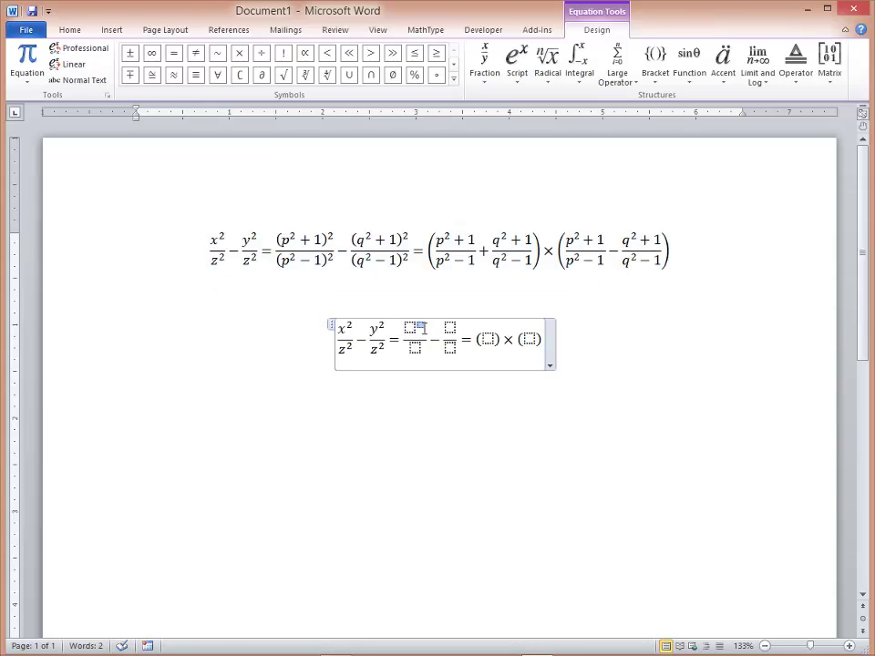
text(2)
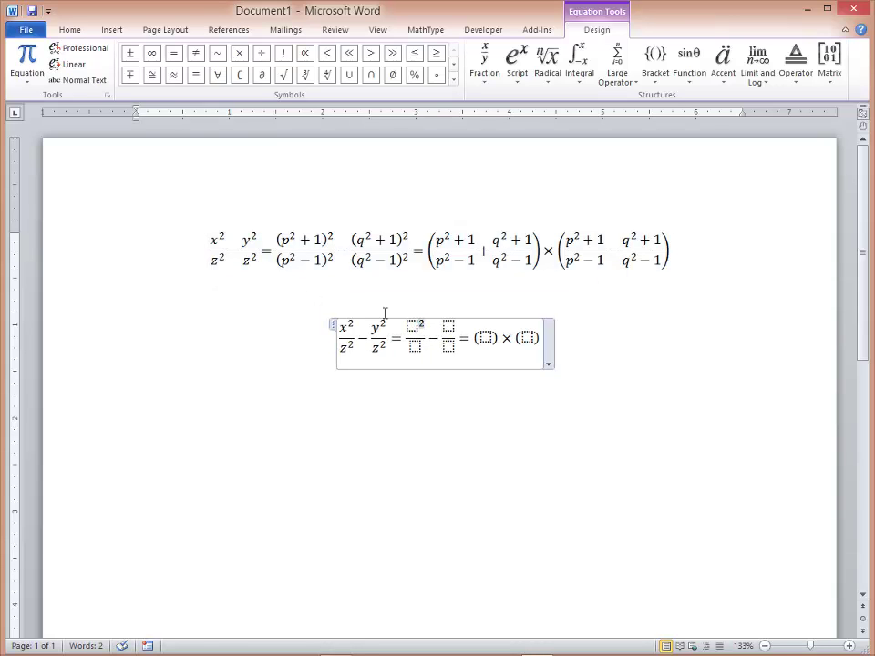
key(Down)
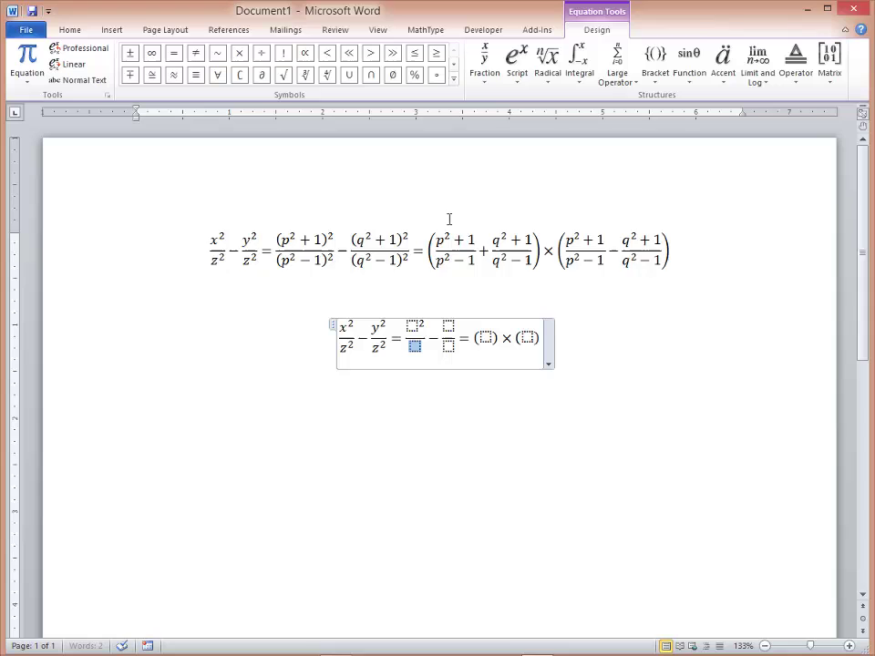
click(516, 65)
click(314, 140)
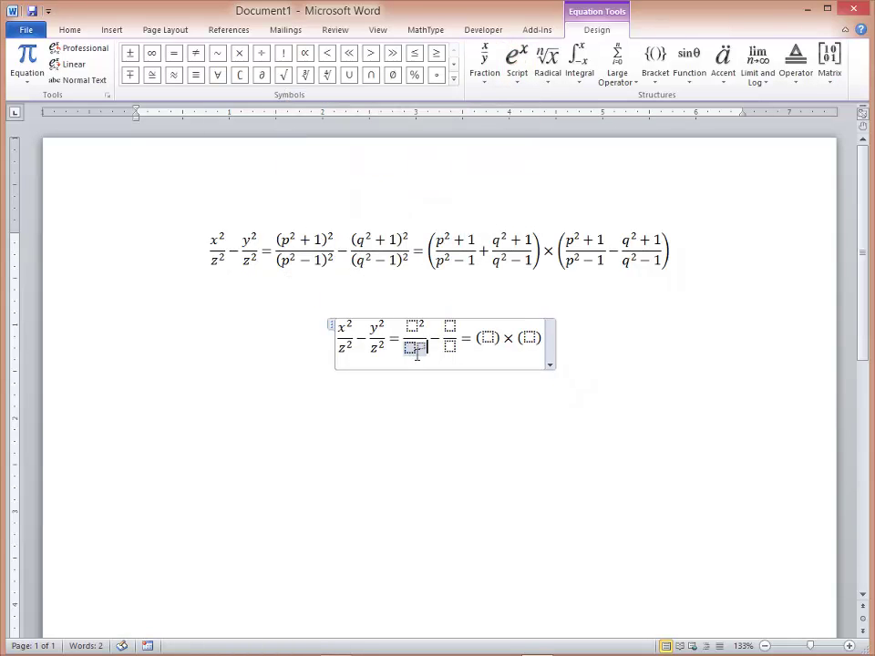
text(2)
Insert superscript structures with an empty base and exponent 2 in the fourth fraction's numerator and denominator
key(Right)
key(Right)
key(Right)
key(Right)
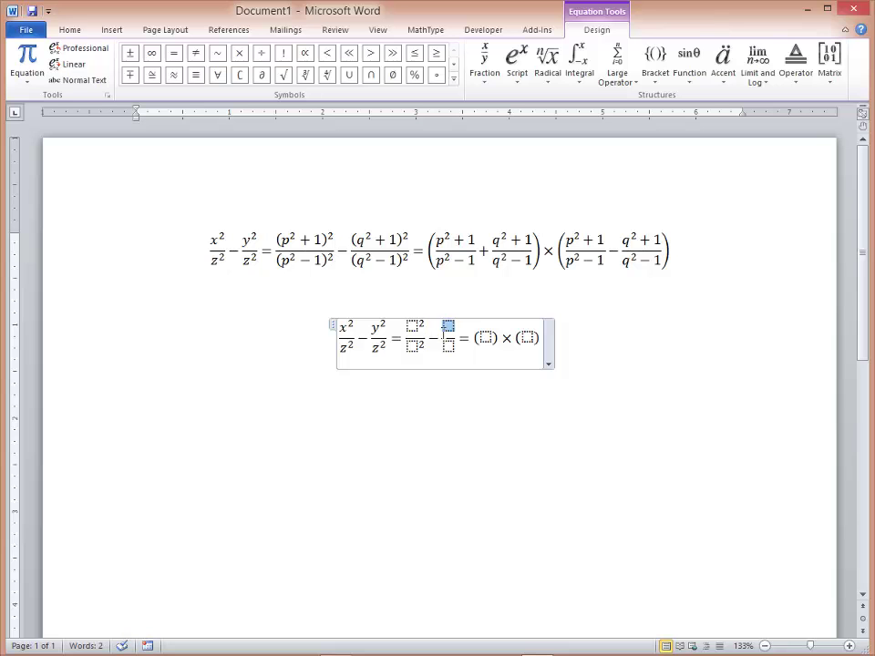
click(516, 65)
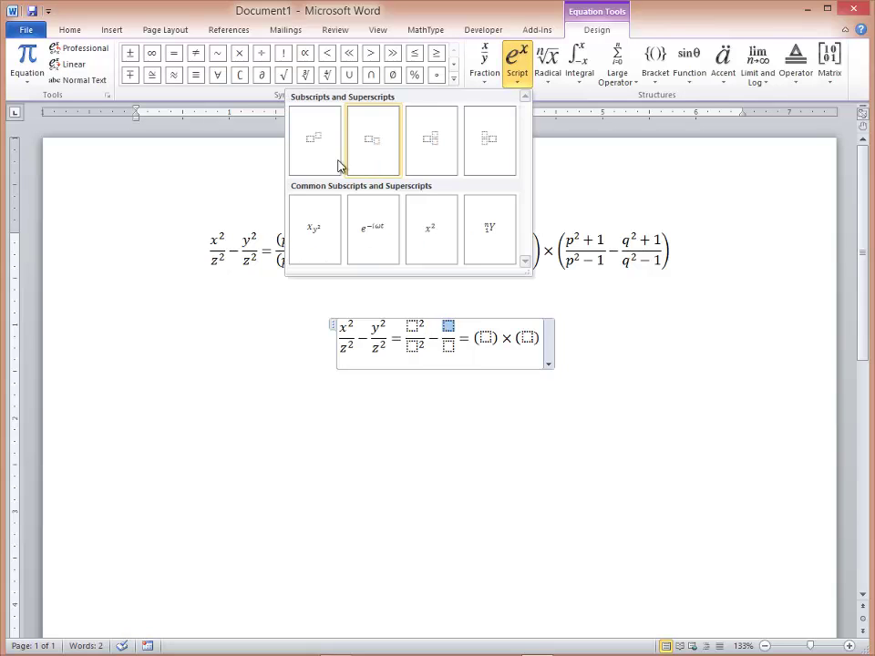
click(330, 171)
text(2)
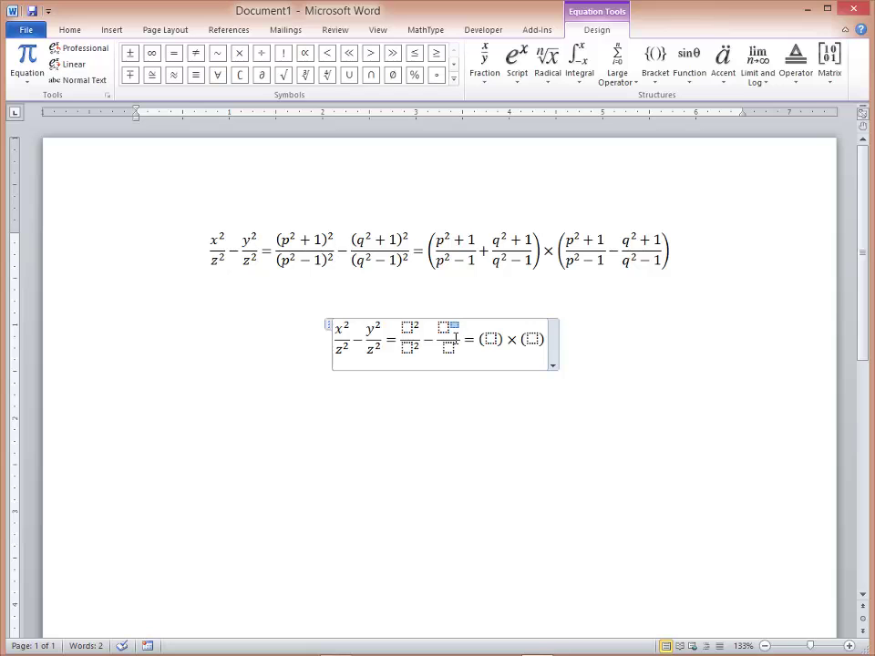
click(448, 344)
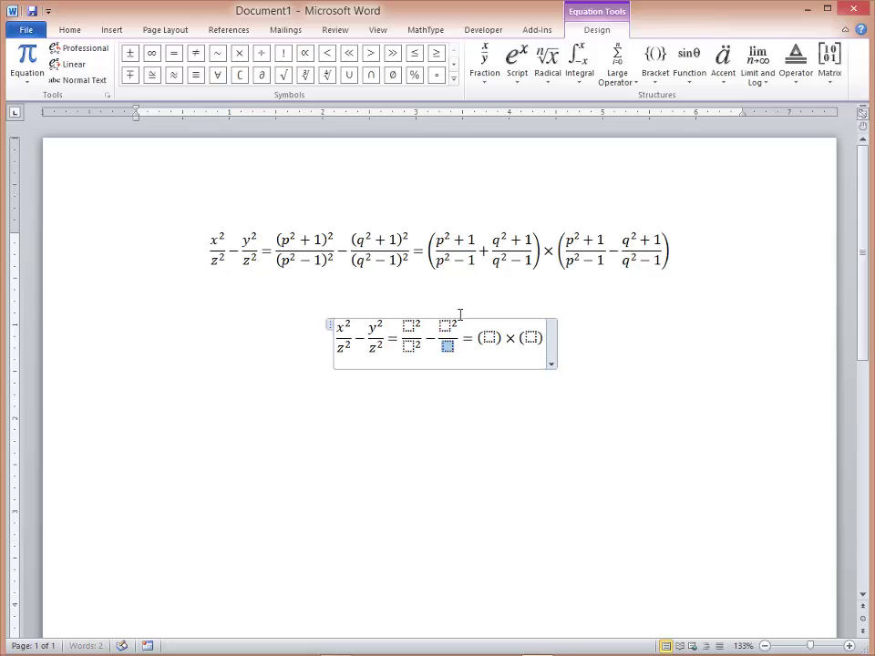
click(517, 65)
click(316, 144)
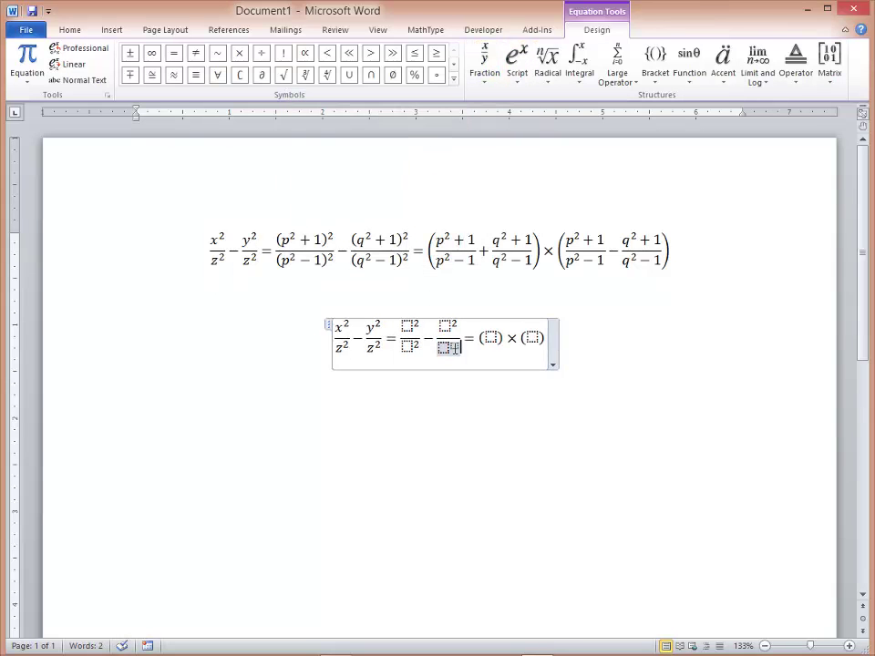
Fill the base of the third fraction's squared numerator with (p² + 1), using a superscript structure for p²
click(408, 326)
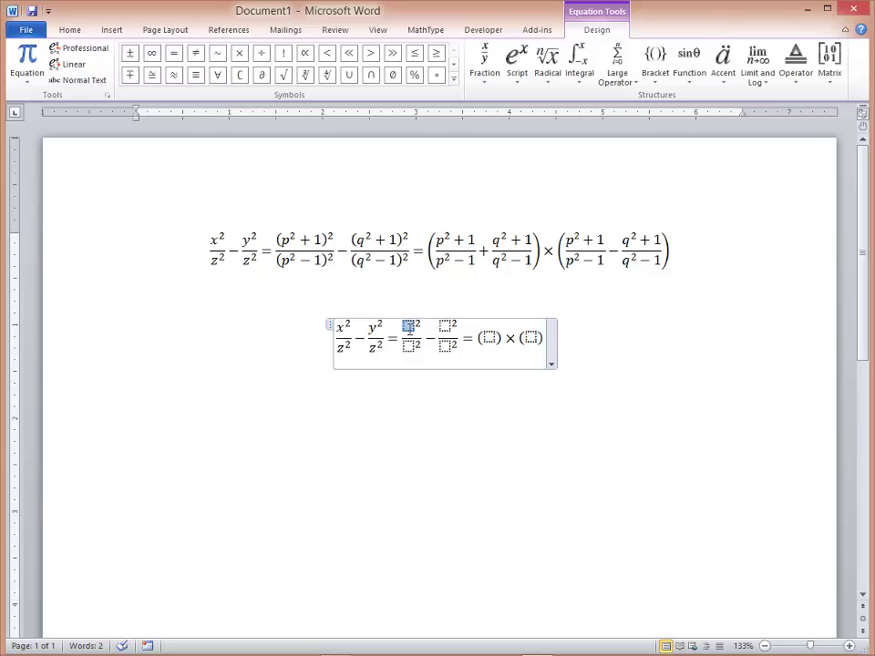
text(()
click(524, 70)
click(315, 130)
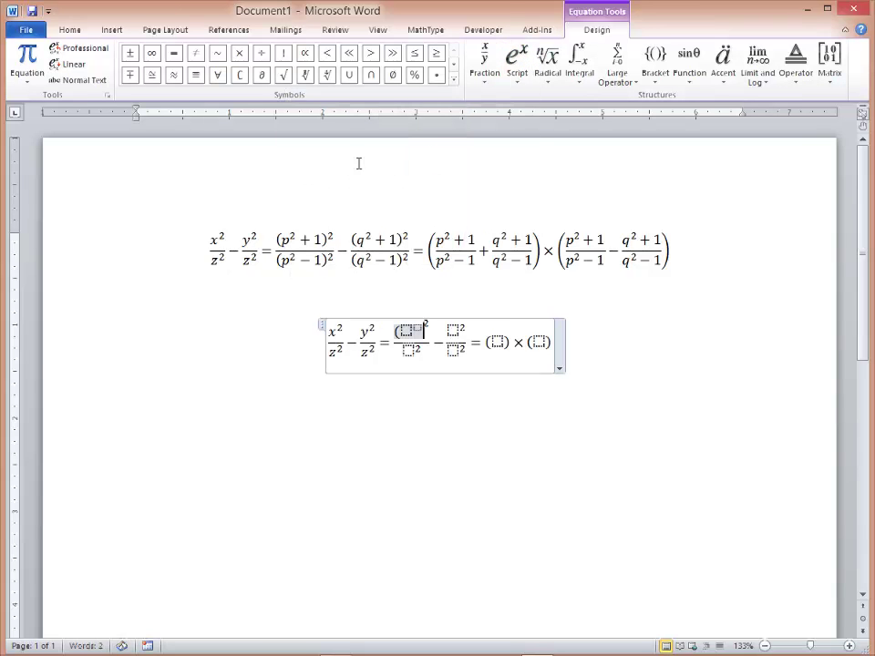
click(403, 329)
text(p)
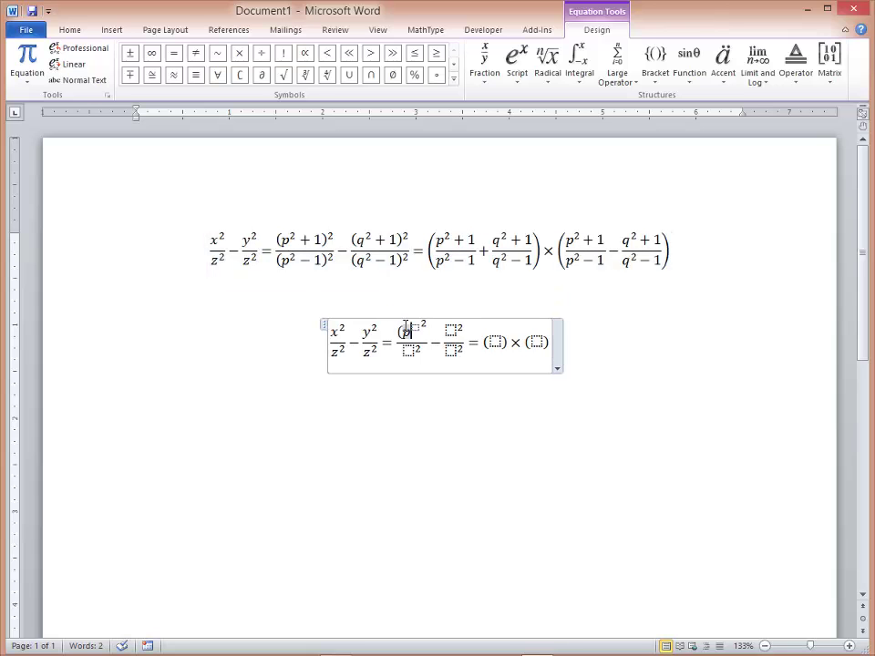
text(^2)
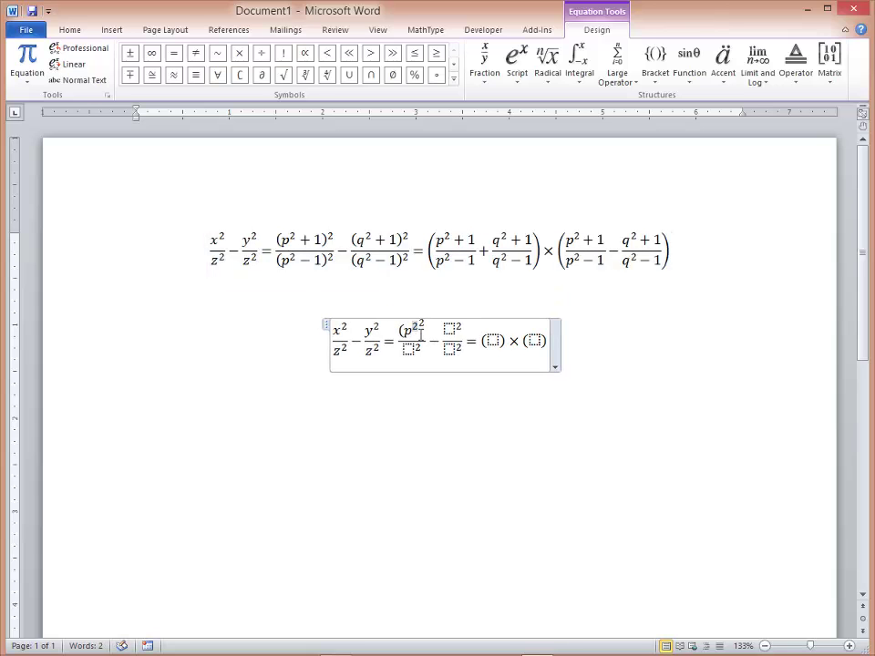
key(Right)
text(+1))
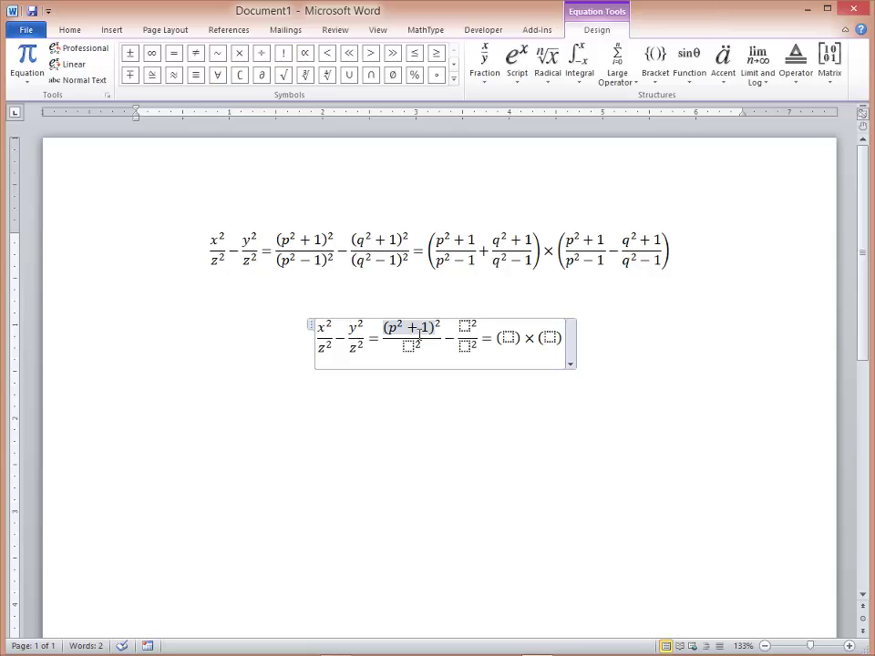
Fill the base of the third fraction's squared denominator with (p² − 1), using a superscript structure for p²
key(Right)
key(Right)
key(Right)
key(Right)
key(Right)
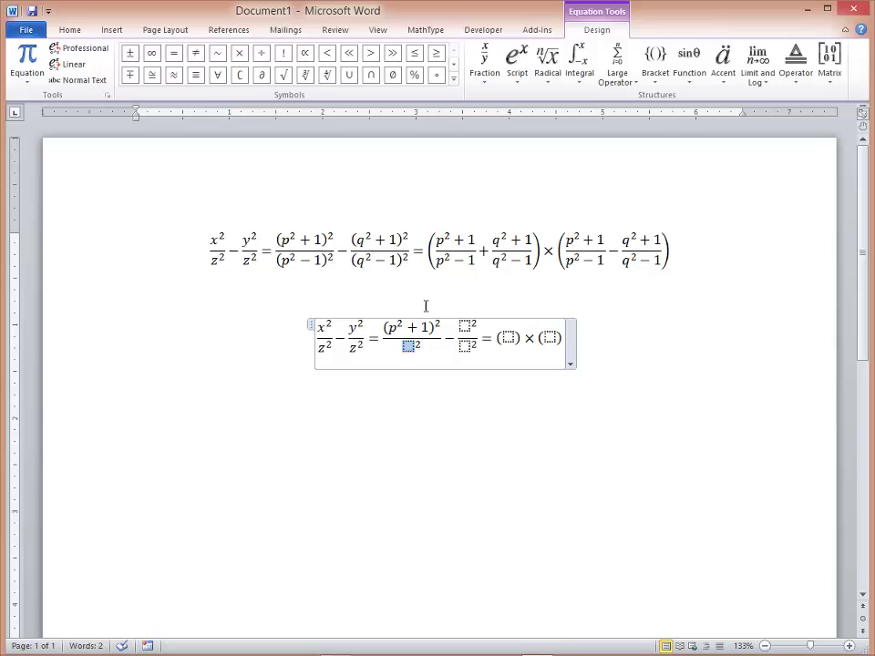
text(()
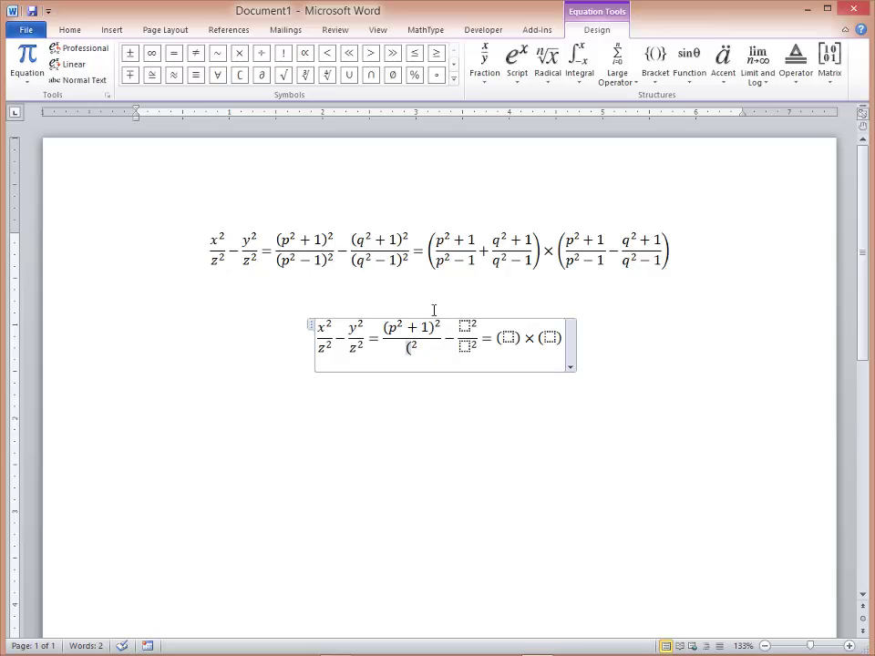
text())
click(517, 64)
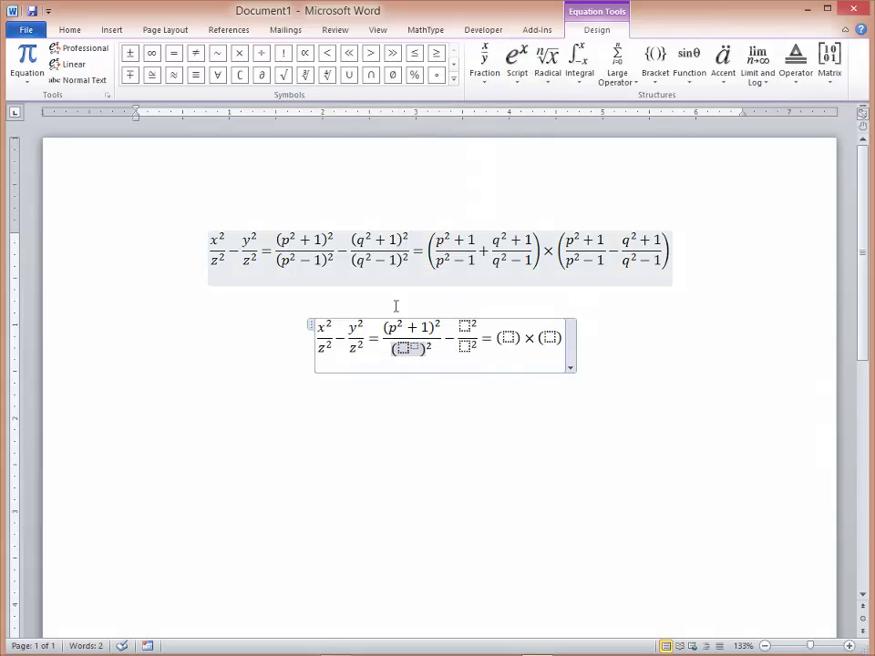
click(402, 351)
text(p)
key(Right)
text(2)
key(Right)
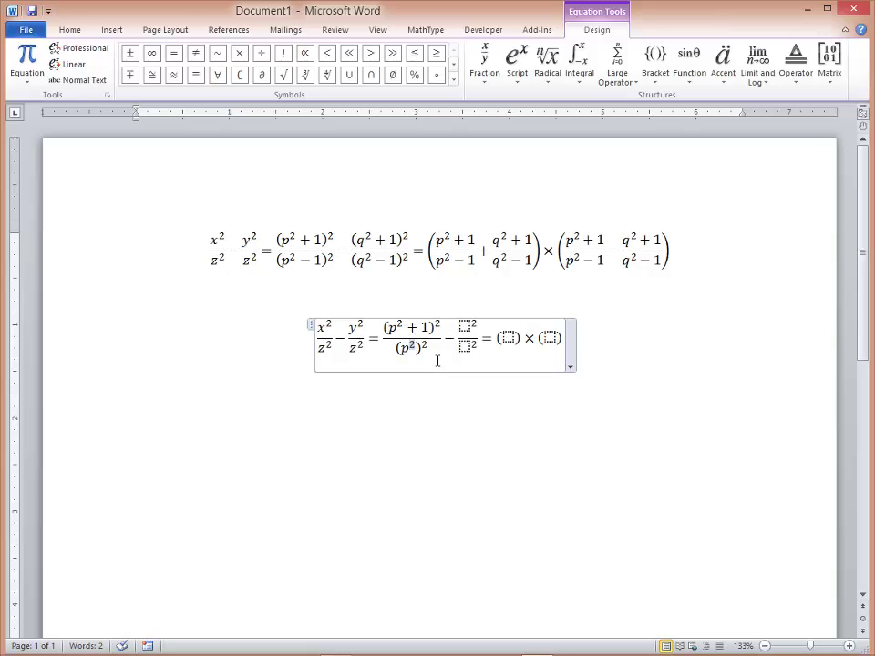
text(-1)
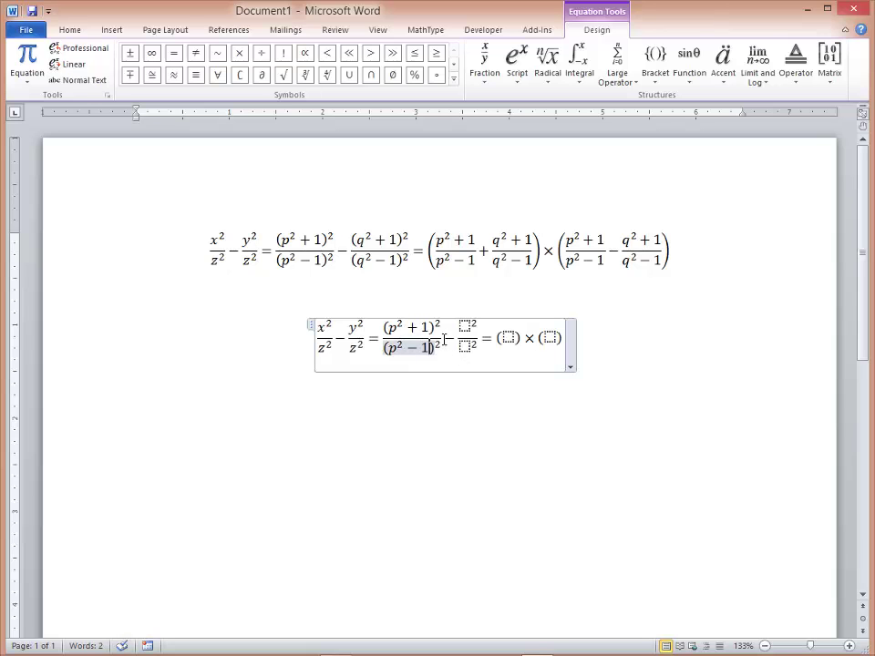
Replace the fourth fraction with a copy of the completed third fraction
click(443, 338)
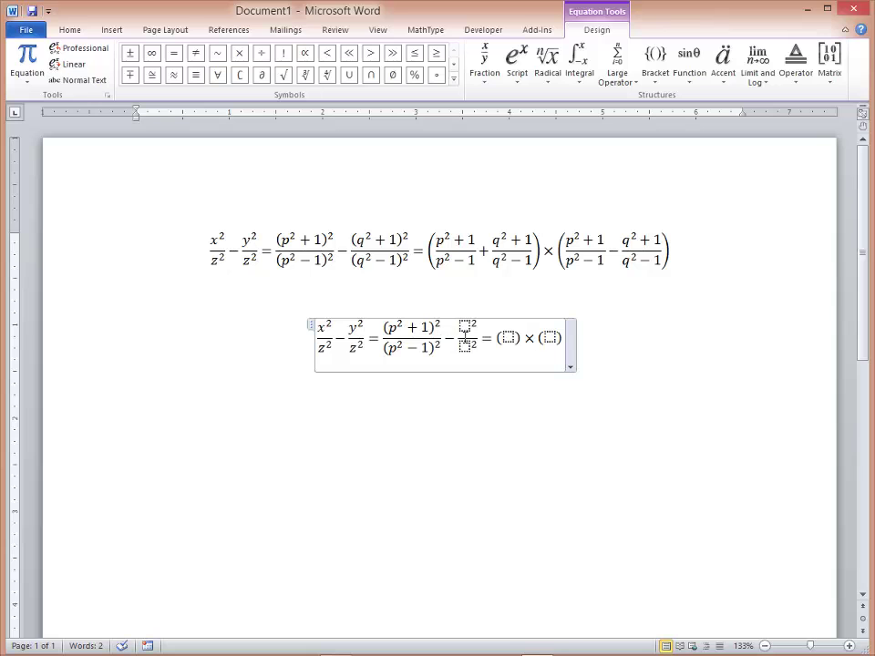
double_click(445, 338)
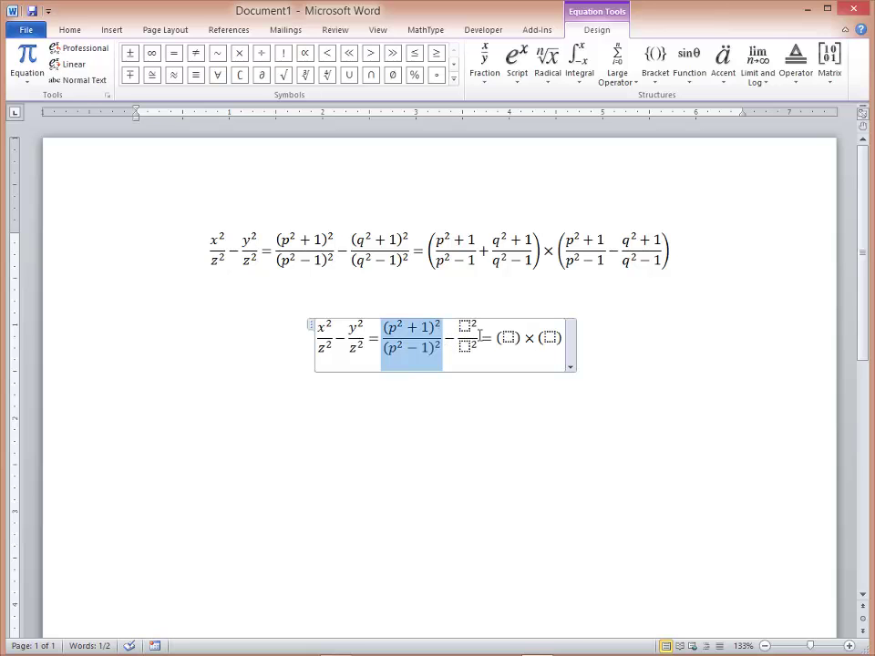
click(480, 337)
double_click(482, 342)
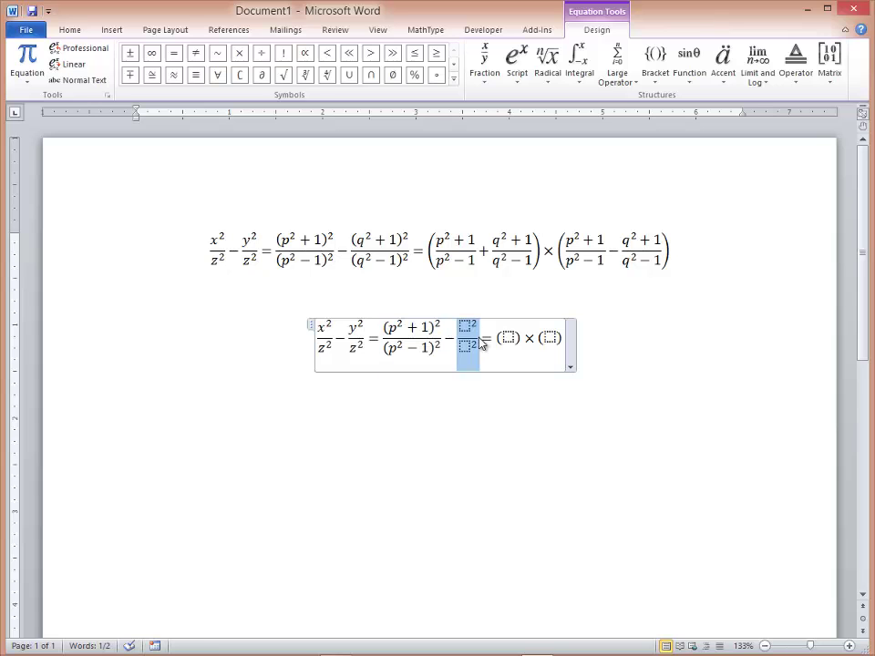
key(Delete)
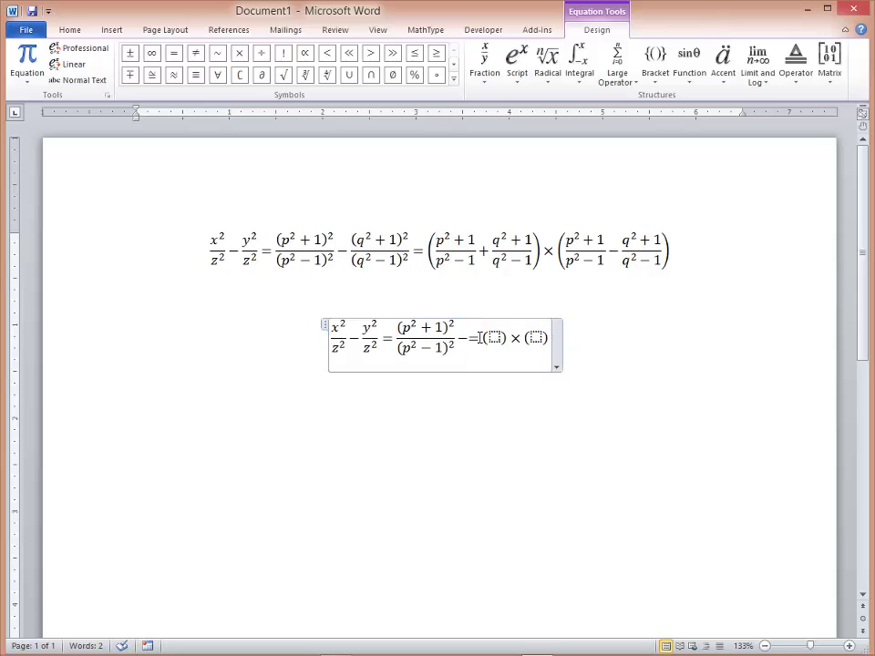
key(ctrl+v)
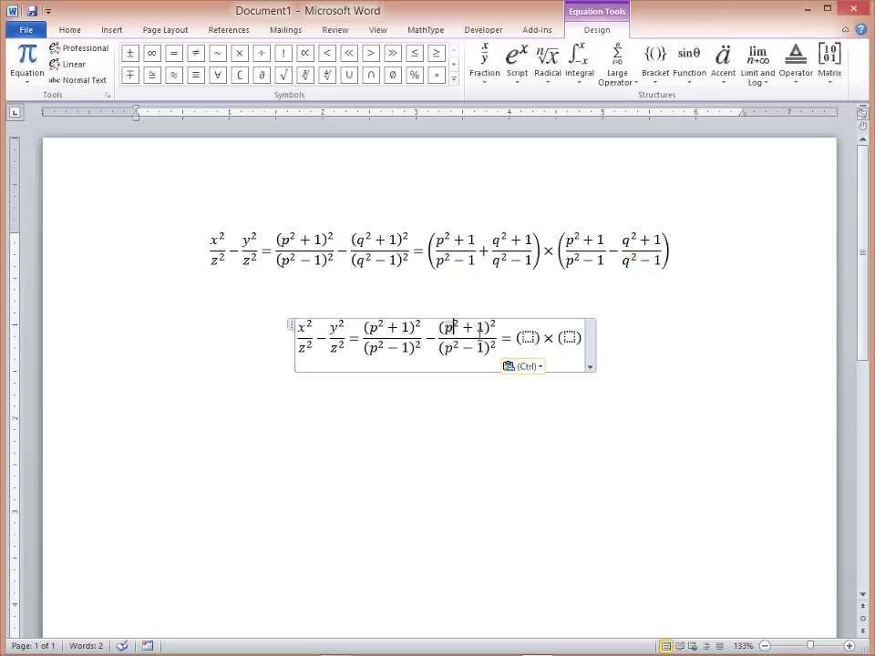
Change p to q in both the numerator and denominator of the fourth fraction
text(q)
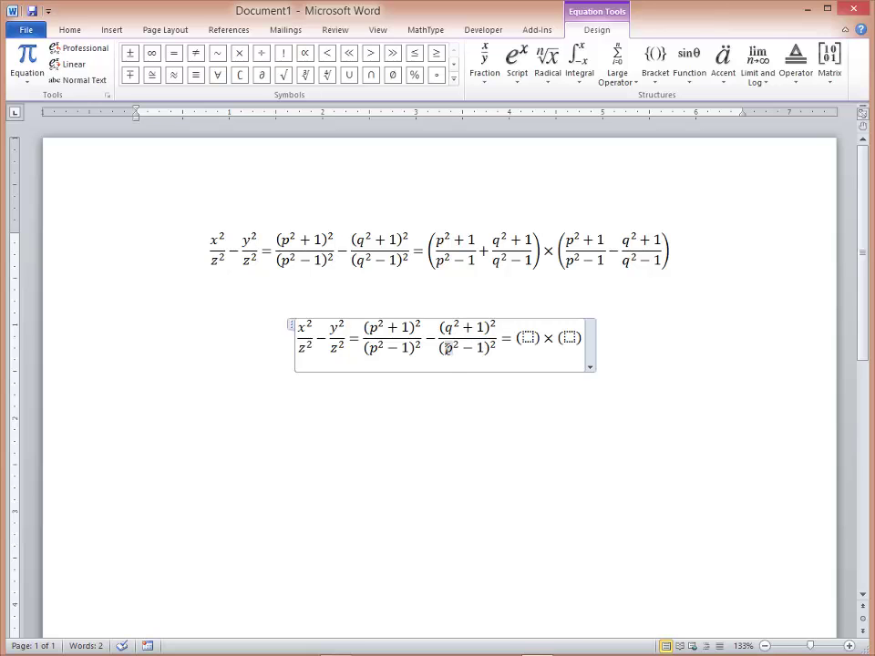
double_click(446, 351)
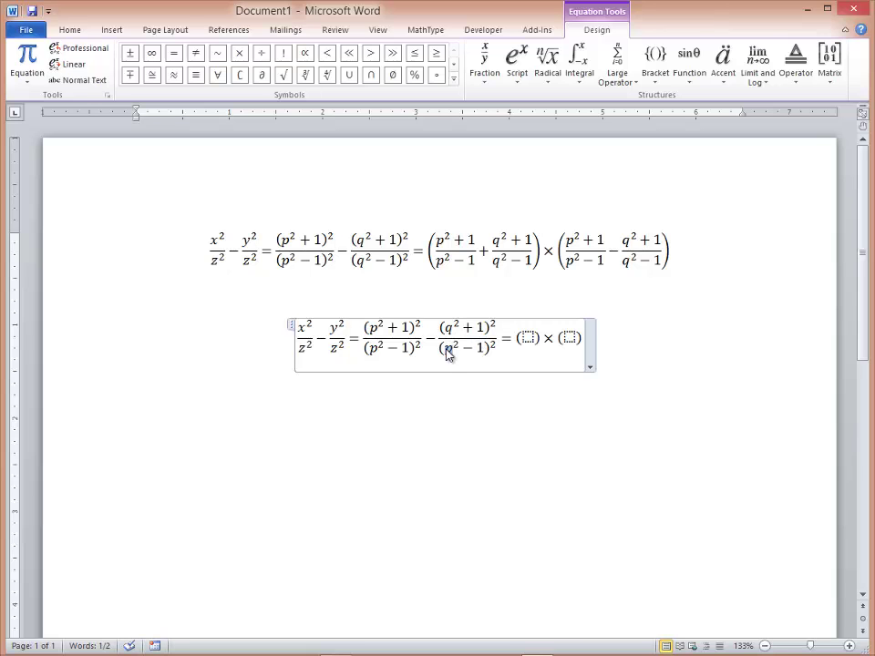
text(q)
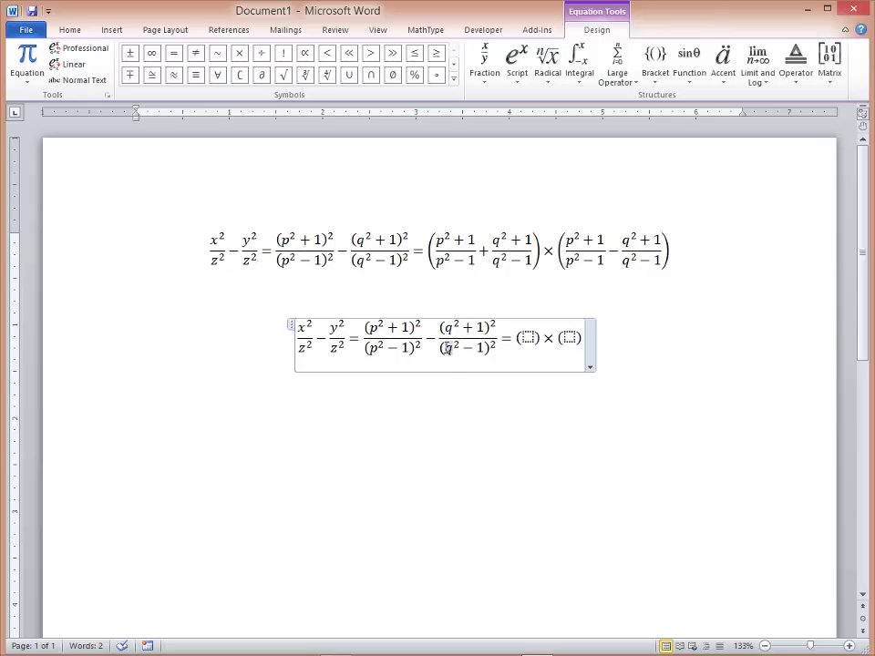
Insert two empty stacked fractions joined by a plus sign inside the first pair of parentheses
click(527, 338)
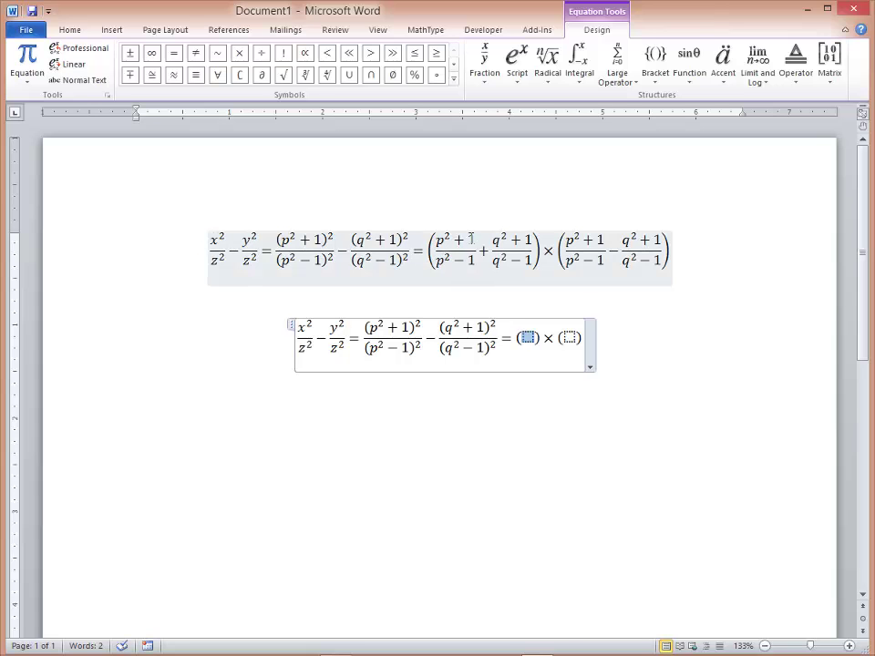
click(484, 64)
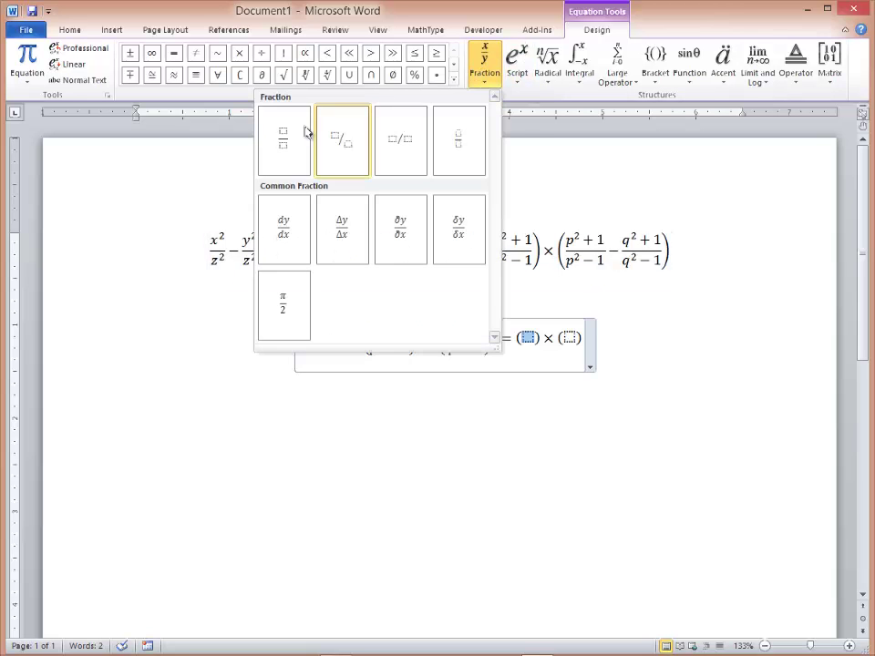
click(307, 133)
text(+)
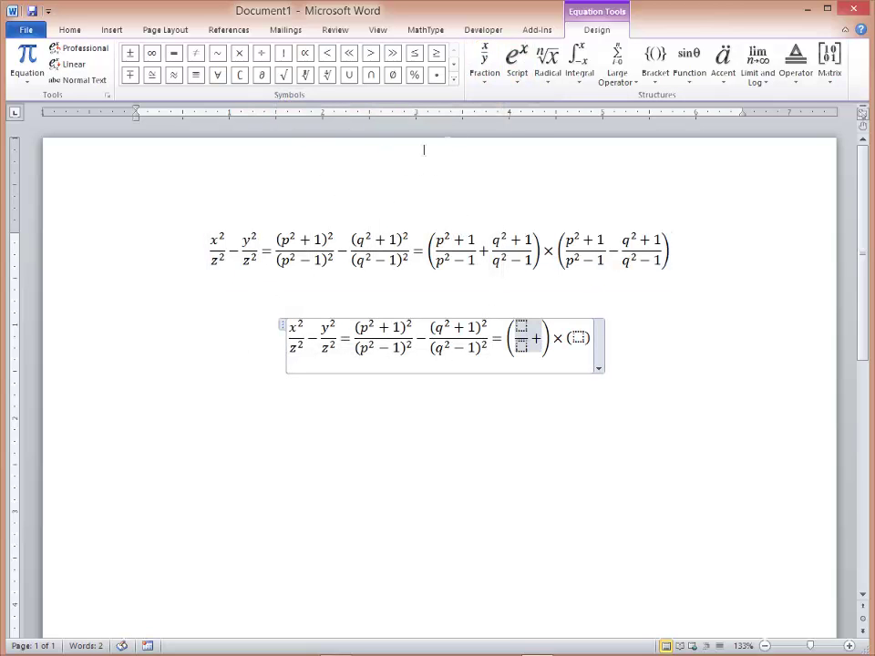
click(484, 64)
click(299, 164)
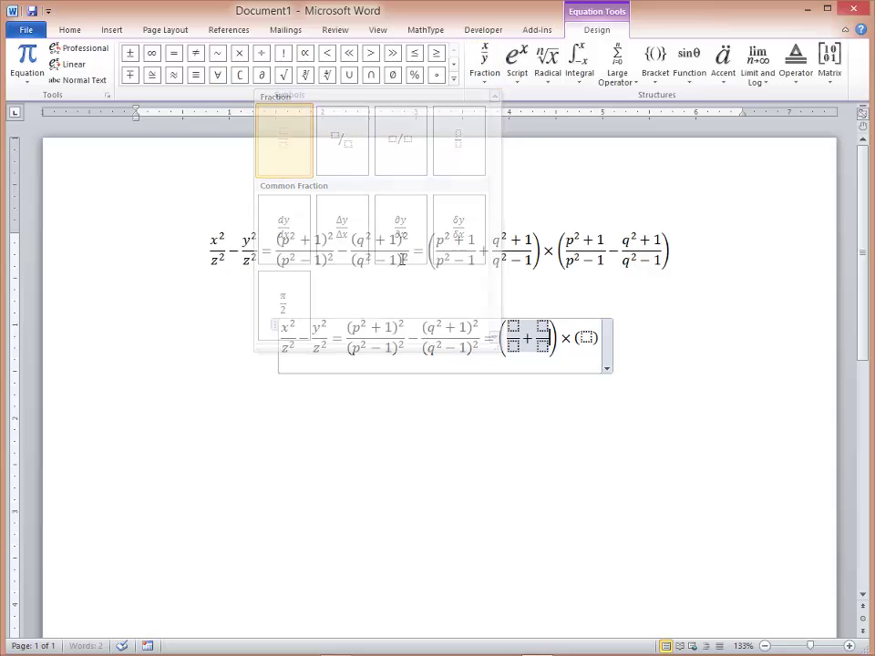
Fill the first fraction inside the first parentheses with p² + 1 over p² − 1, copied from the squared p fraction
click(514, 330)
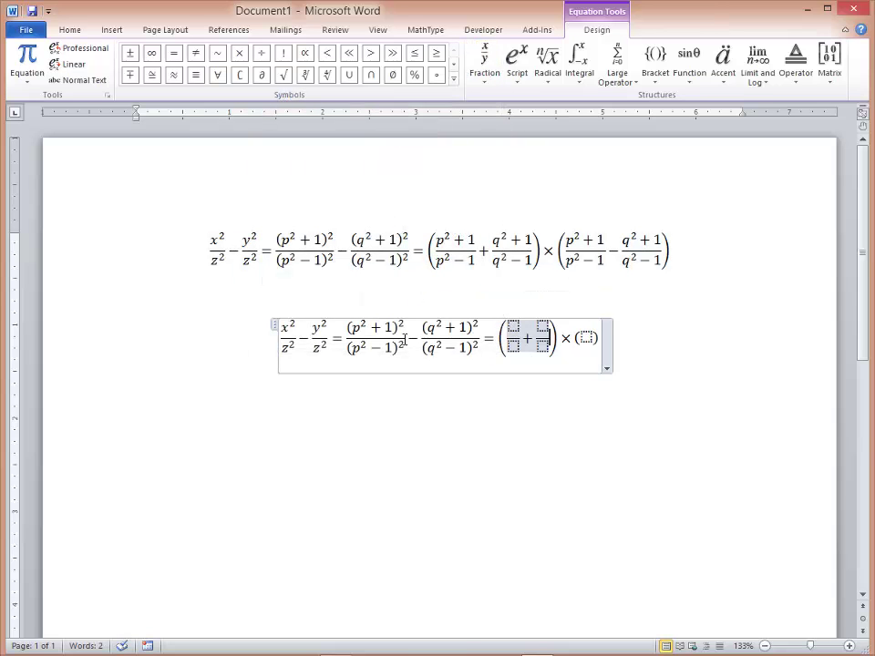
drag(347, 327, 398, 324)
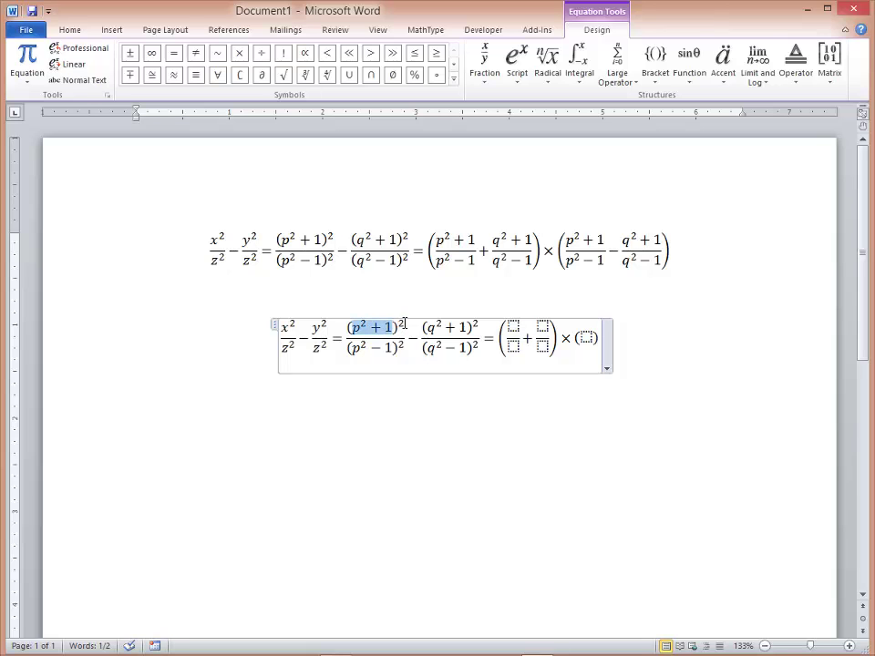
click(521, 329)
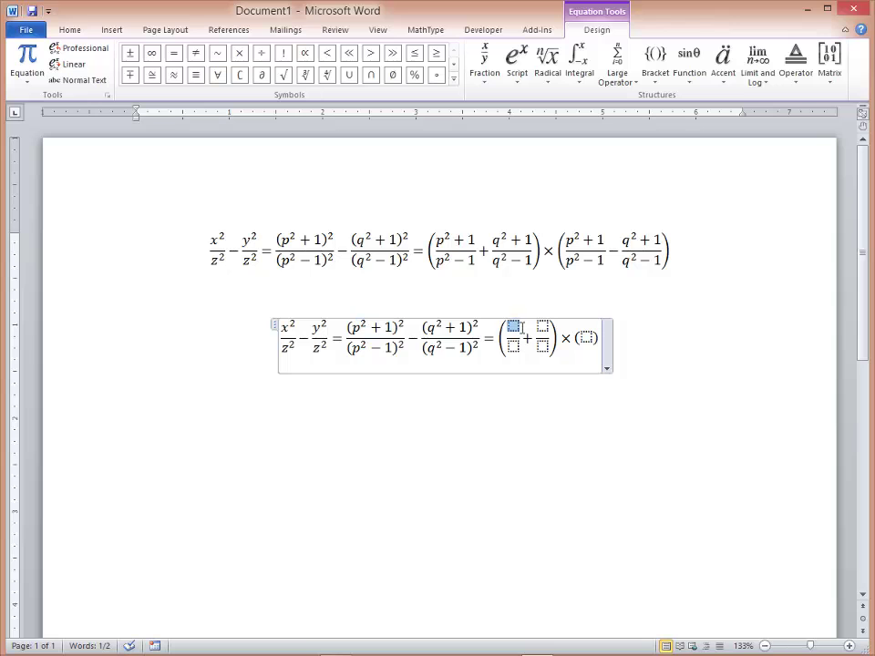
text(p²+1)
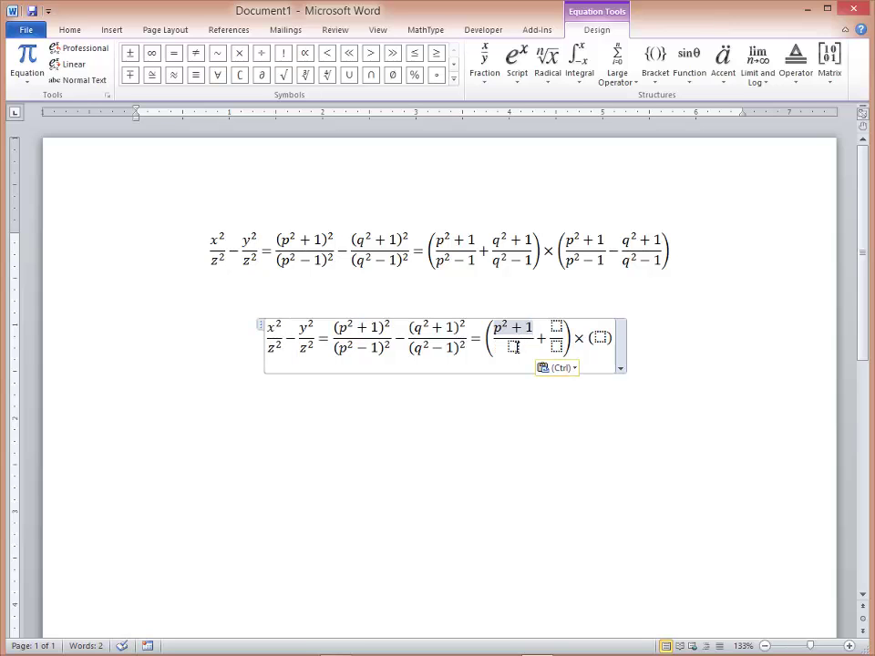
drag(334, 347, 381, 348)
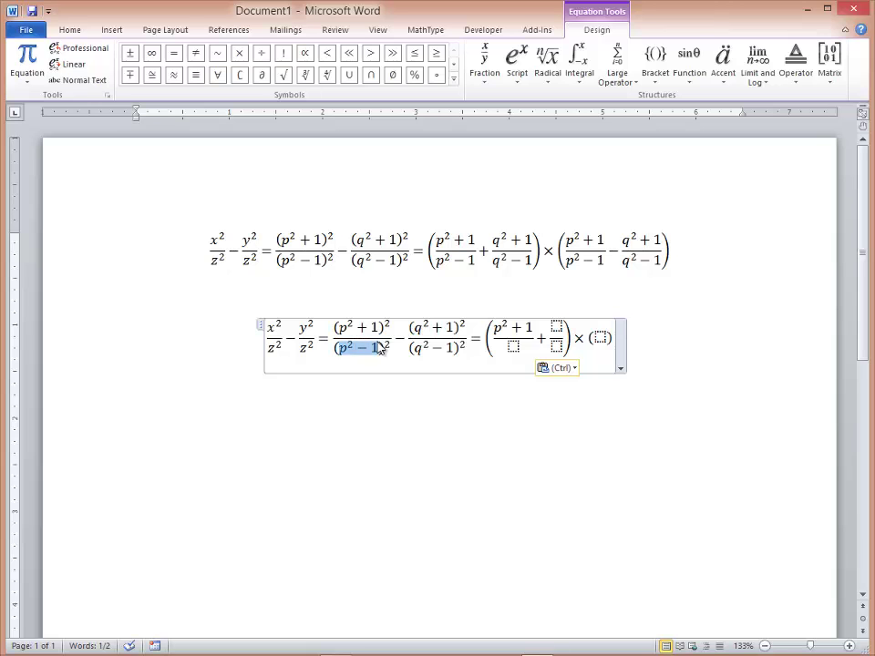
click(513, 349)
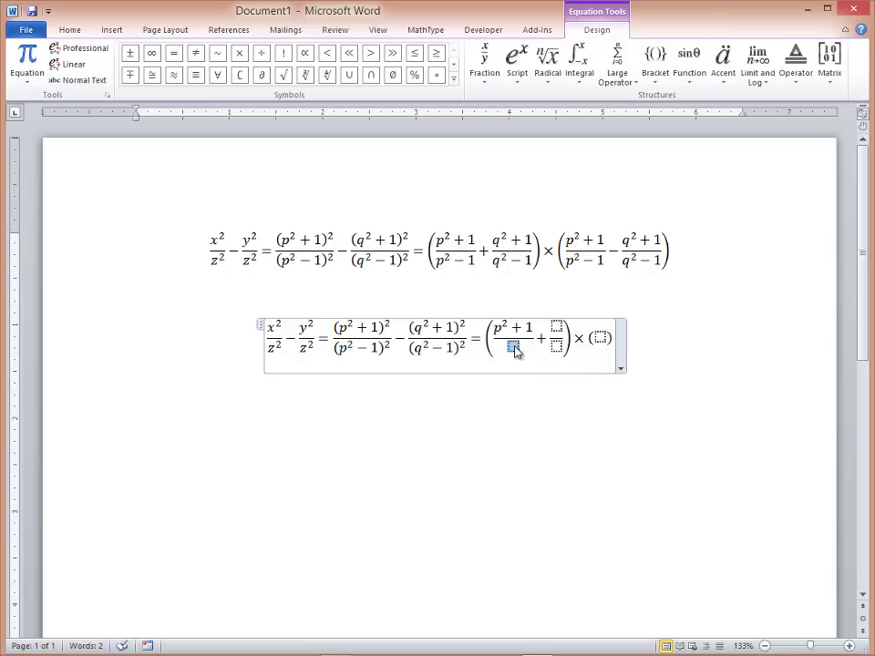
text(p²−1)
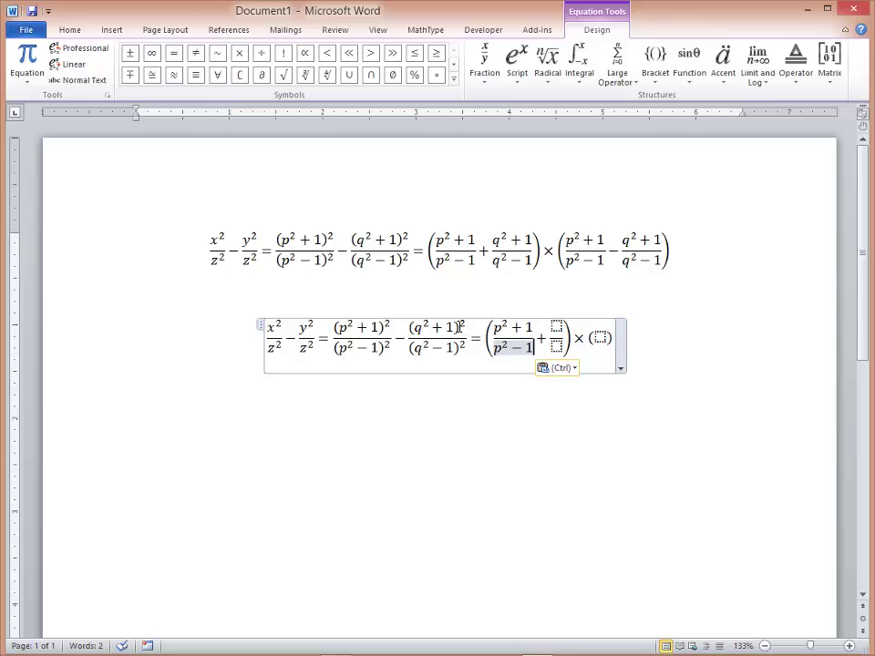
Copy q² + 1 from the fourth fraction's numerator into the numerator of the second fraction inside the first parentheses
click(459, 326)
key(shift+Left)
key(shift+Left)
key(shift+Left)
key(shift+Left)
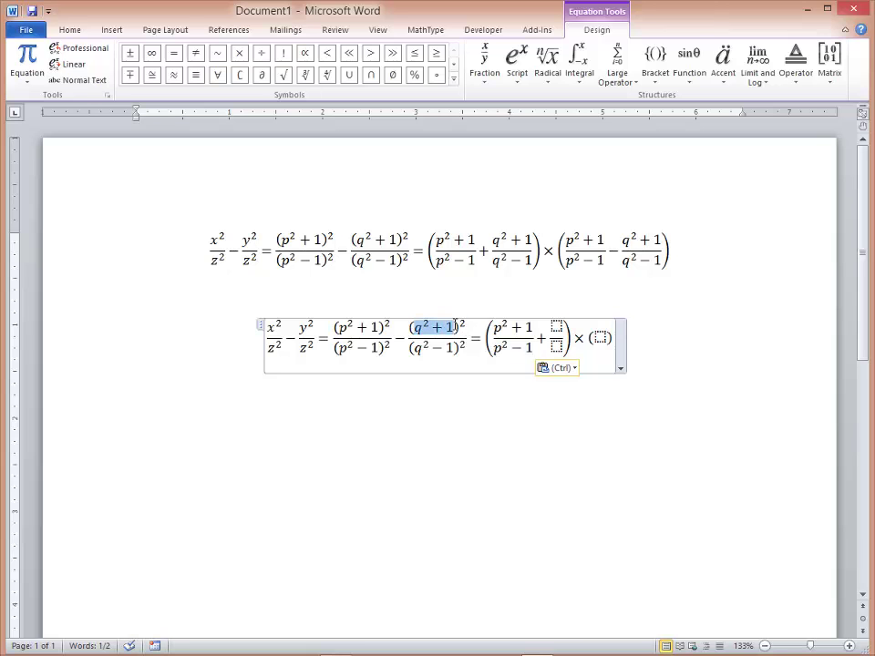
key(ctrl+c)
click(557, 327)
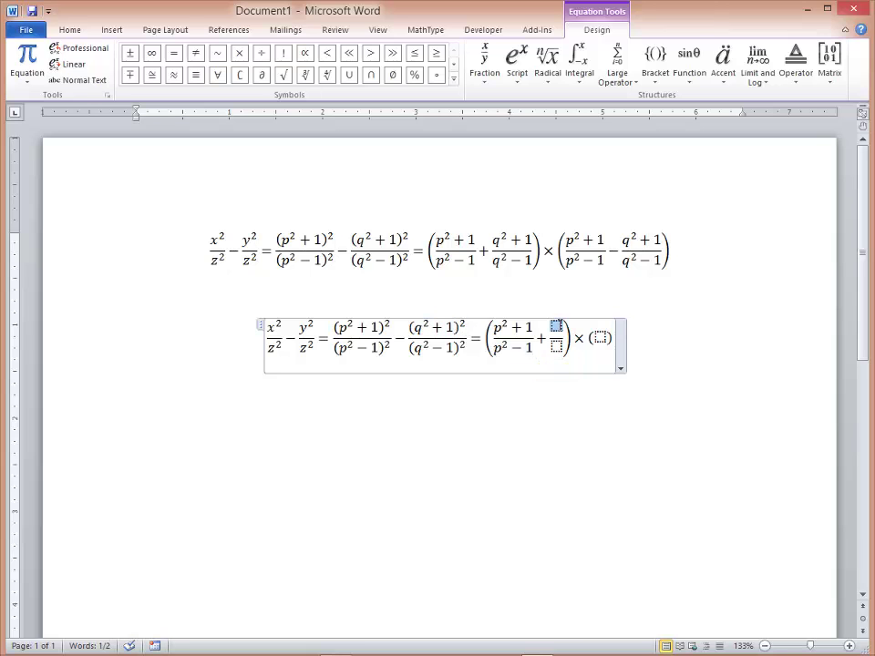
key(ctrl+v)
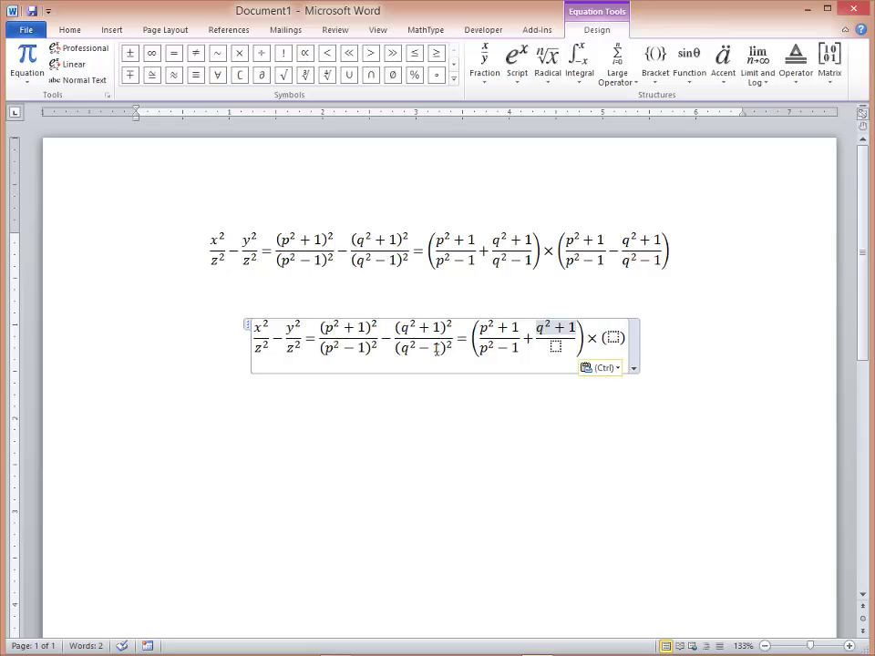
Copy q² − 1 from the fourth fraction's denominator into the empty denominator inside the first parentheses
drag(418, 349, 437, 353)
key(shift+Left)
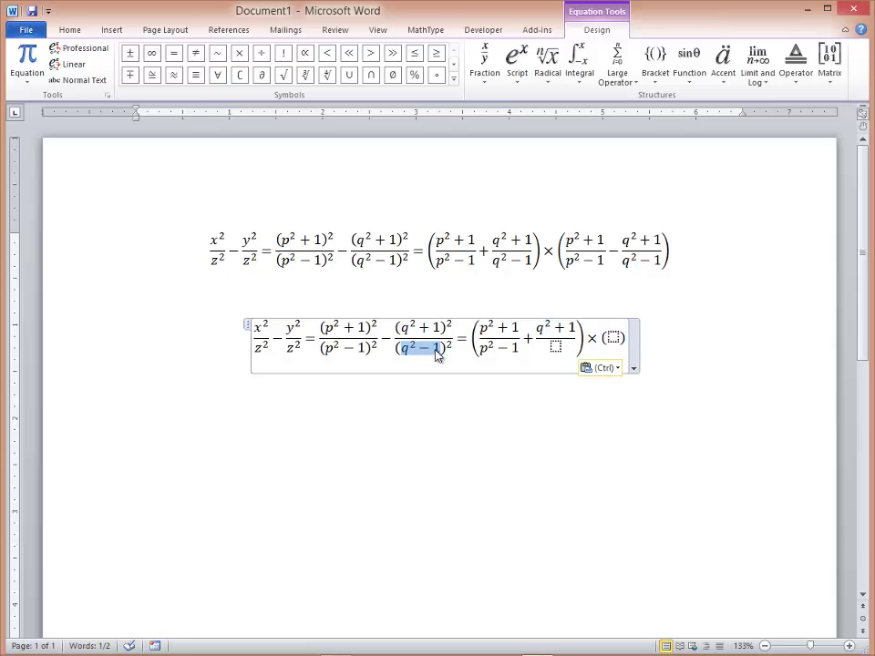
key(ctrl+c)
click(555, 346)
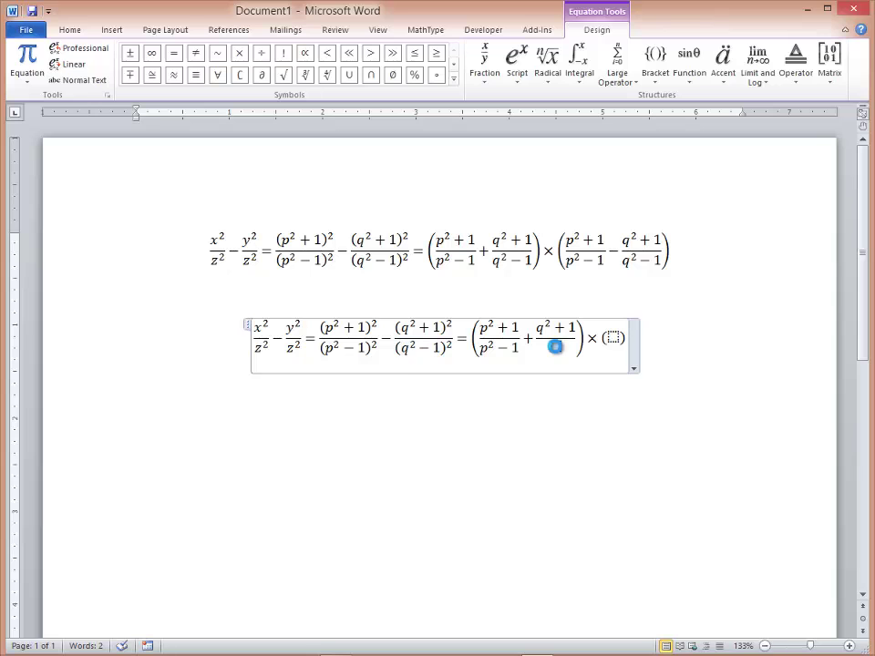
key(ctrl+v)
Copy the whole sum of two fractions from the first parentheses into the empty second parentheses
click(614, 337)
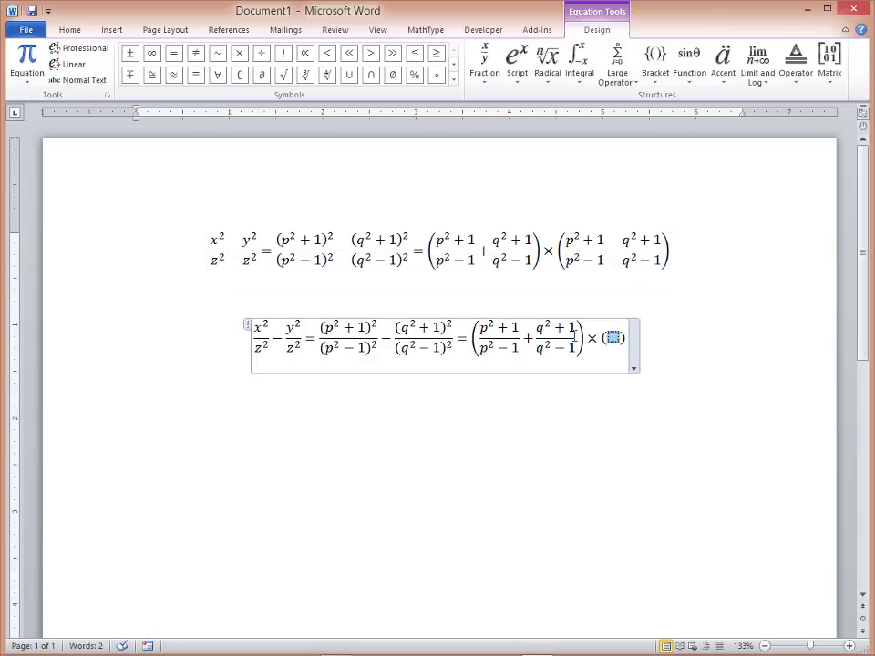
click(576, 336)
click(576, 338)
click(576, 338)
key(Right)
click(576, 337)
click(576, 338)
key(Right)
key(shift+Left)
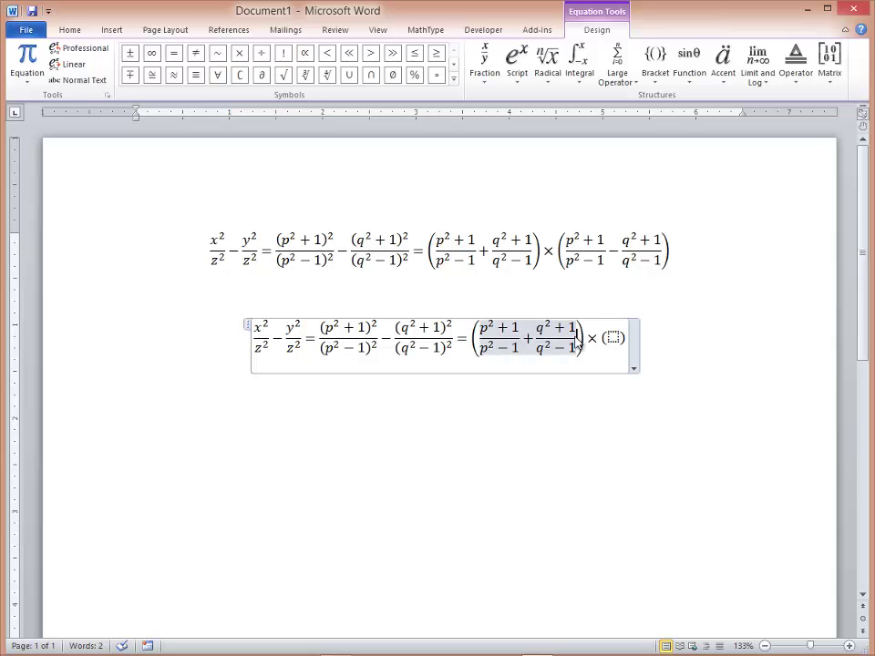
key(shift+Left)
key(shift+Left)
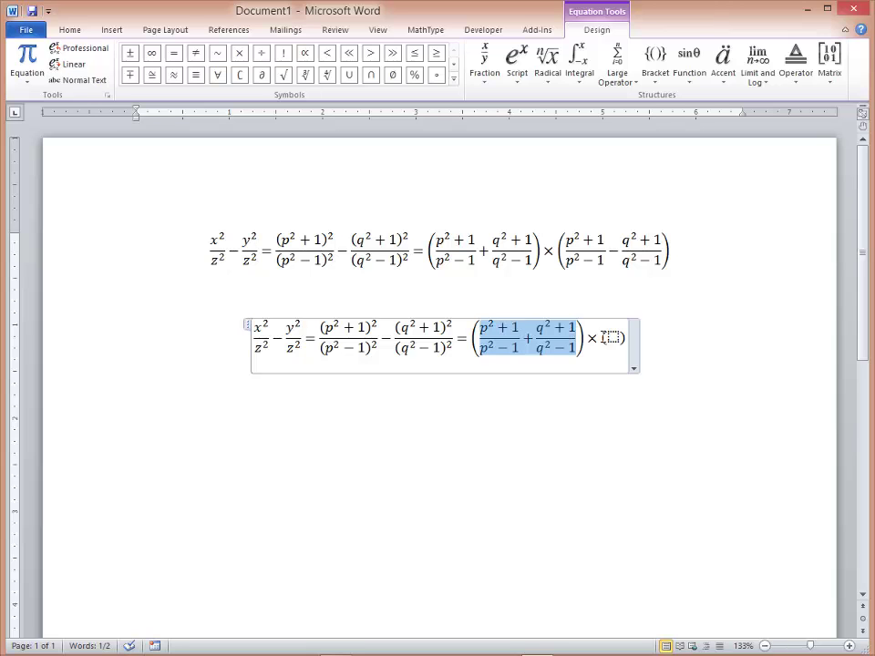
click(613, 338)
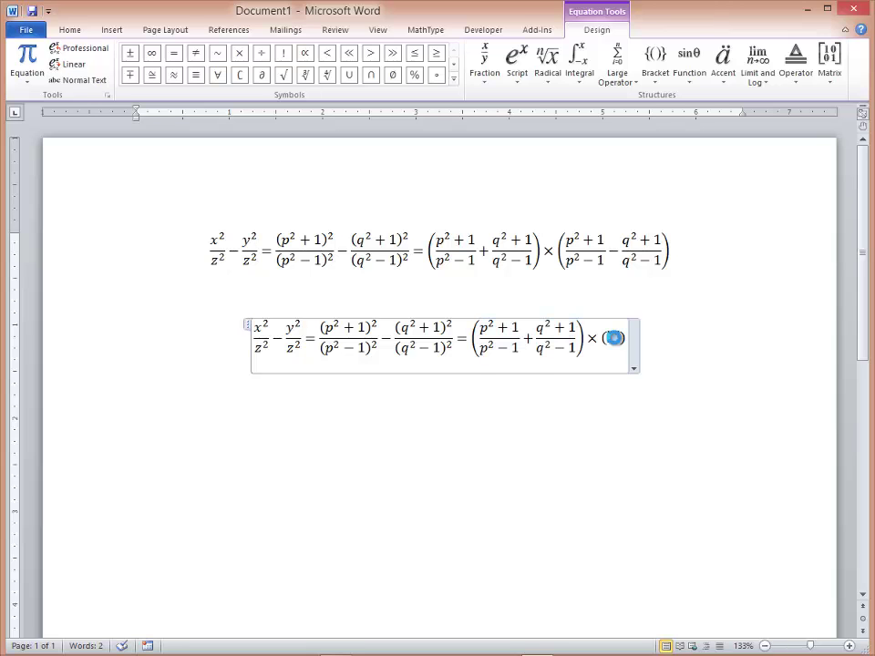
key(ctrl+v)
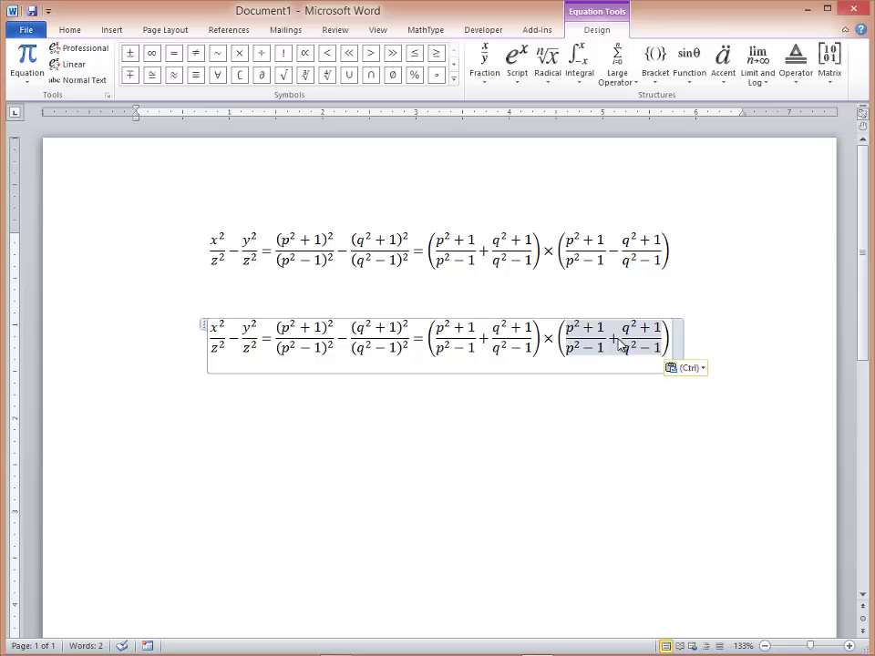
Change the plus sign between the two fractions in the second parentheses to a minus sign
double_click(616, 339)
key(BackSpace)
text(-)
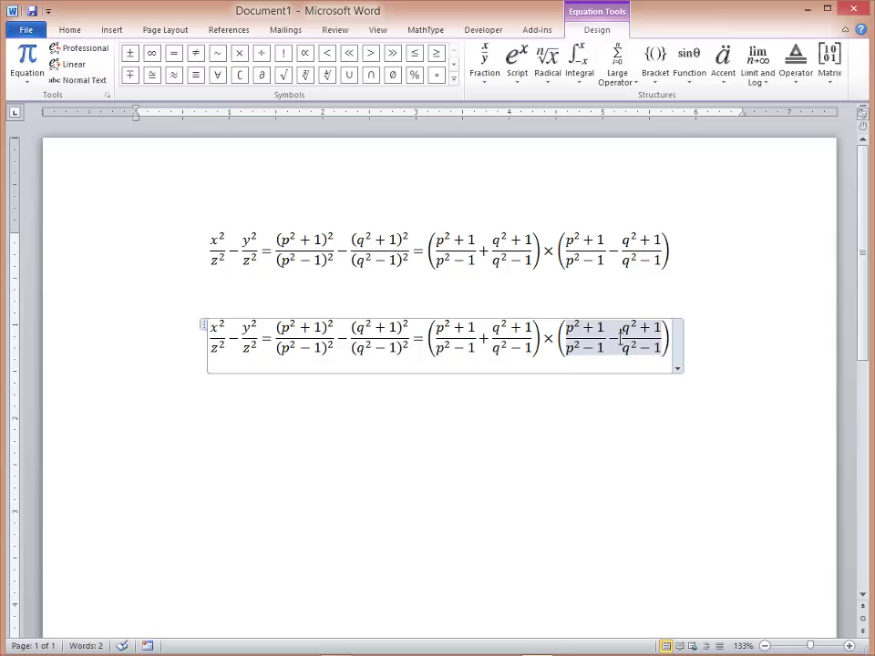